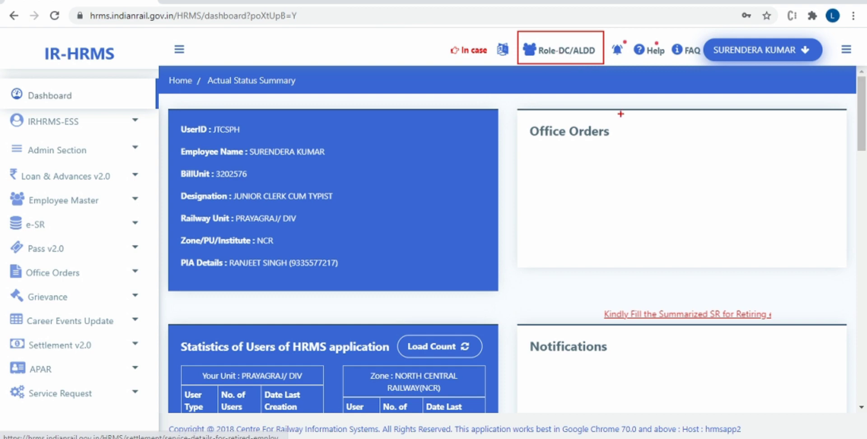
# Open the Settlement Calculation Sheet page in the Settlement v2.0 module.
pyautogui.press('Escape')
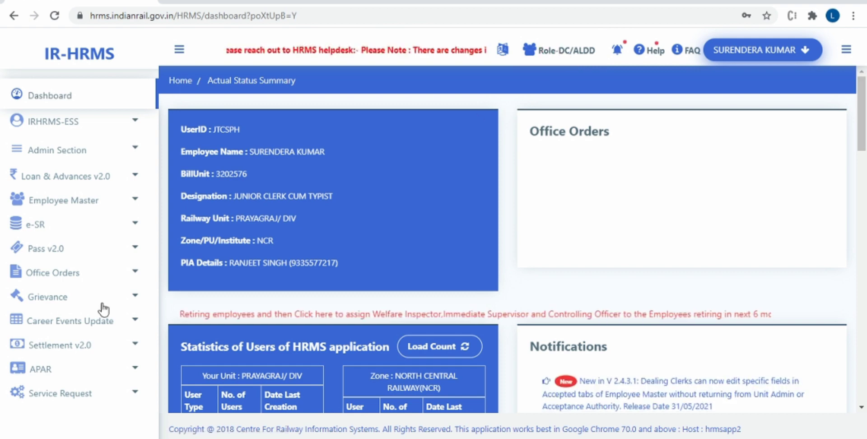
pyautogui.click(55, 349)
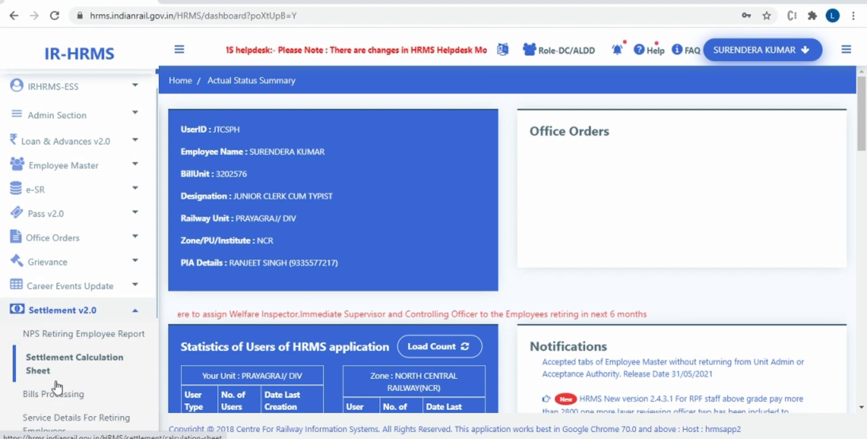
pyautogui.click(37, 365)
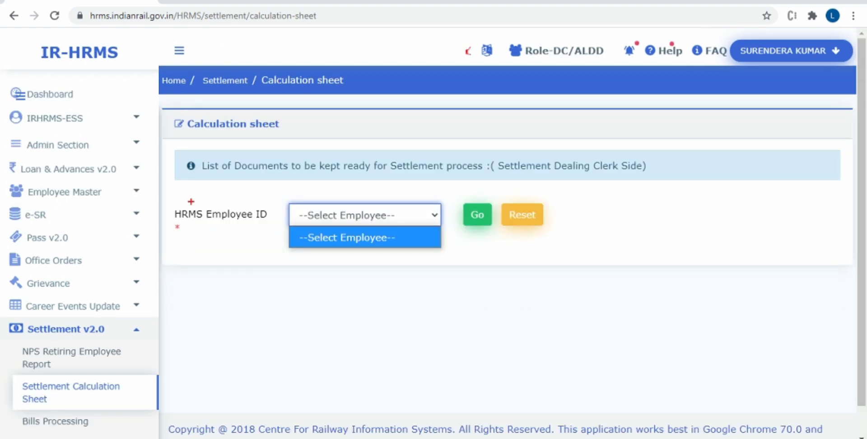
pyautogui.moveTo(174, 196); pyautogui.dragTo(572, 247)
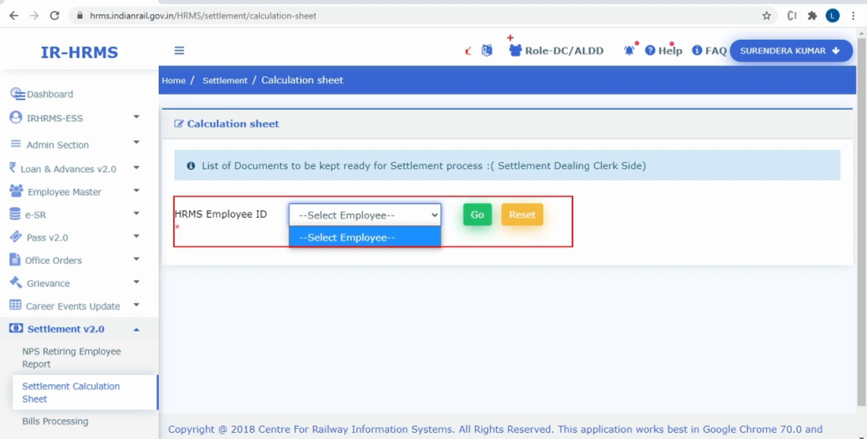
pyautogui.moveTo(510, 38); pyautogui.dragTo(610, 63)
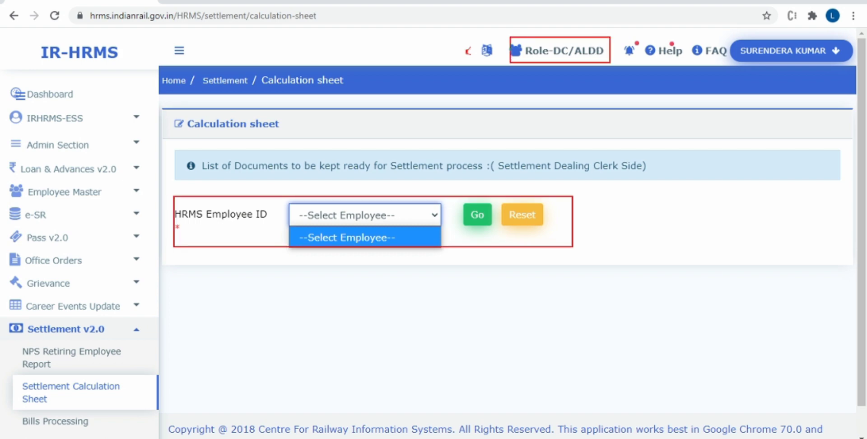
pyautogui.moveTo(12, 373); pyautogui.dragTo(161, 410)
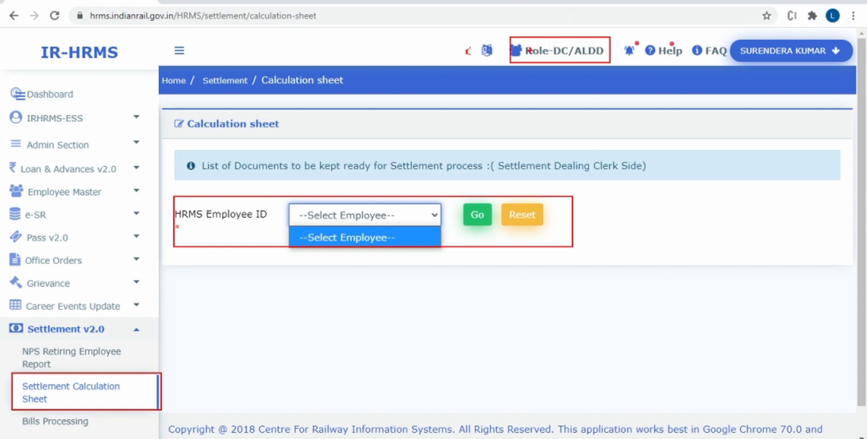
# Switch the user role from DC to SDC for the PRAYAGRAJ/ DIV unit.
pyautogui.click(560, 55)
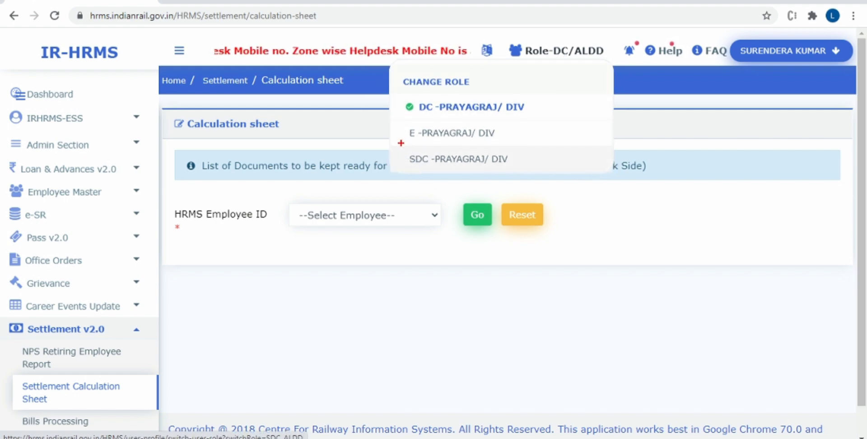
pyautogui.moveTo(401, 143)
pyautogui.mouseDown()
pyautogui.moveTo(401, 174)
pyautogui.moveTo(542, 173)
pyautogui.mouseUp()
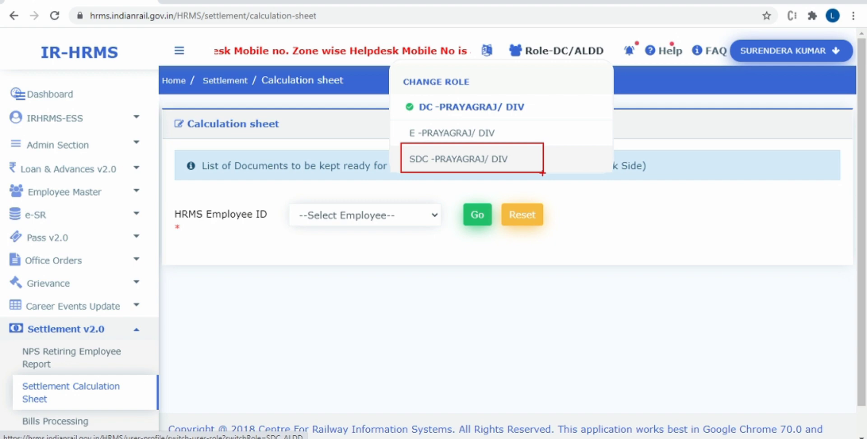
pyautogui.click(499, 159)
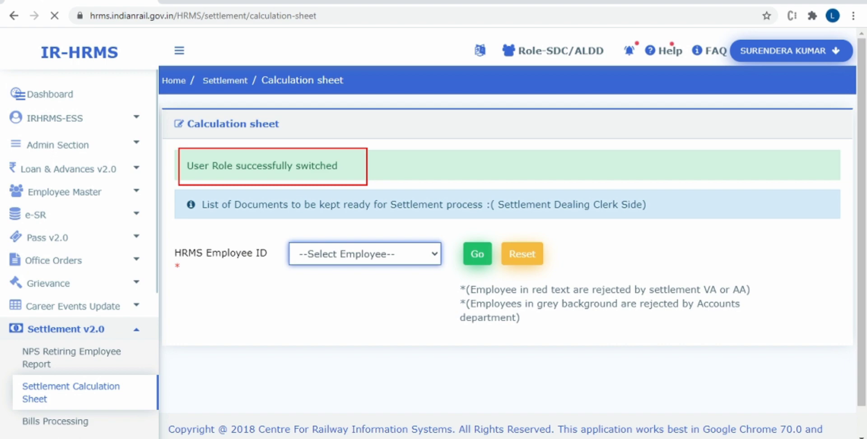
# Load the calculation sheet for the first employee offered under HRMS Employee ID.
pyautogui.click(359, 254)
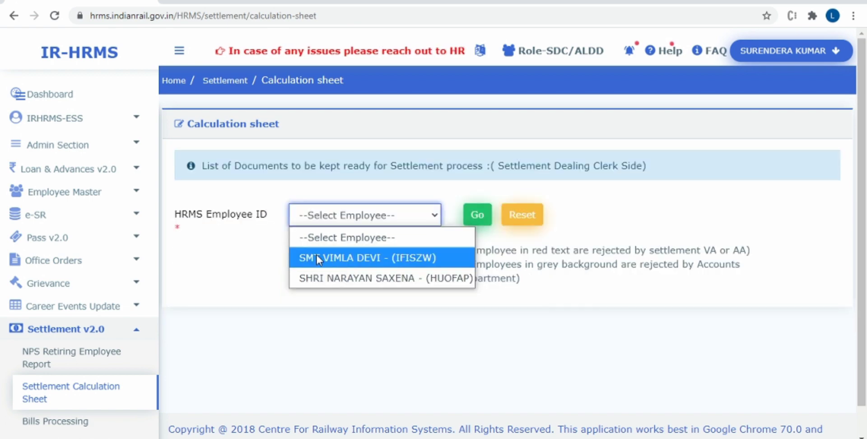
pyautogui.click(317, 257)
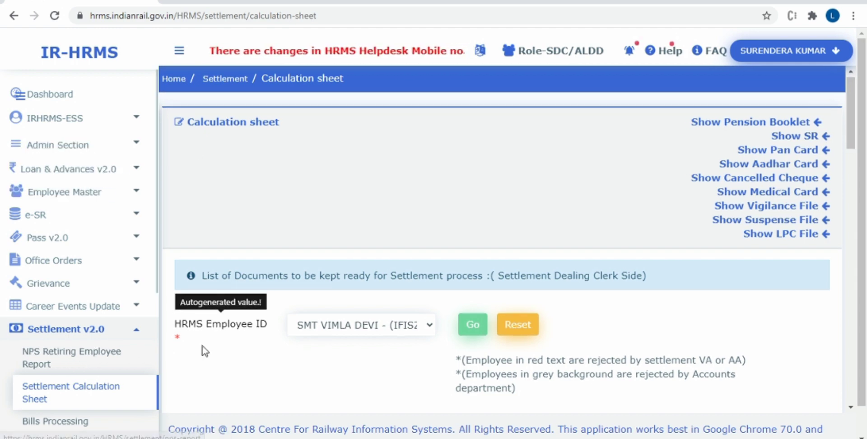
# Open the Settlement Status Report of the Settlement v2.0 module.
pyautogui.scroll(-3, 205, 351)
pyautogui.scroll(-2, 18, 384)
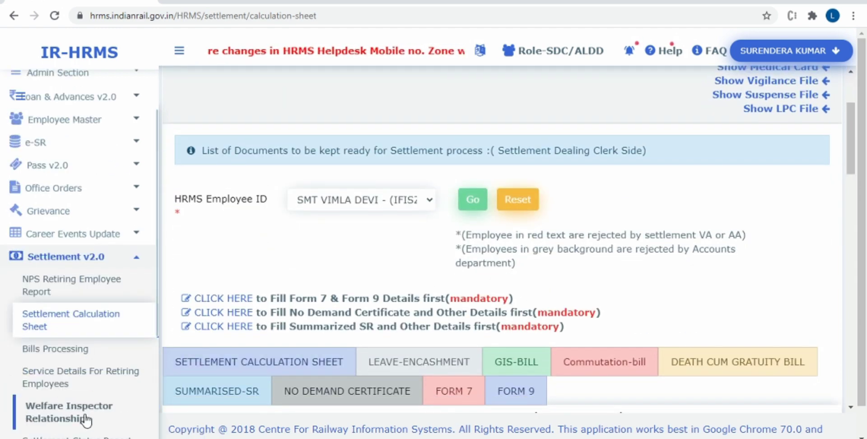
pyautogui.scroll(-2, 86, 420)
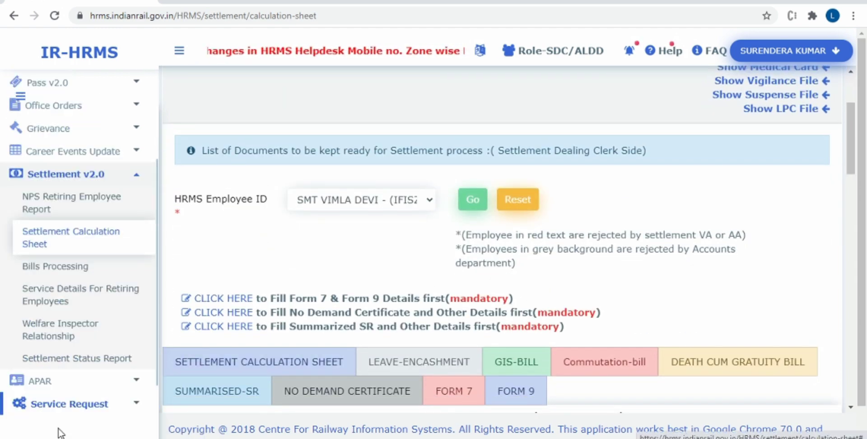
pyautogui.click(100, 359)
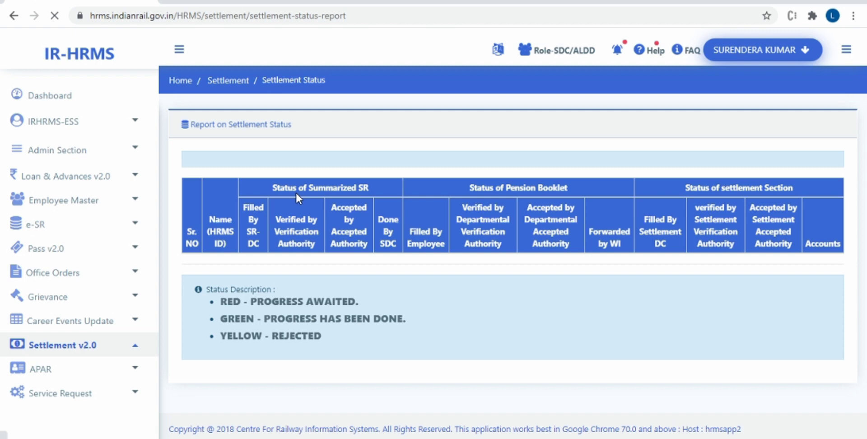
# Filter the settlement status report by the first letters of the employee's name to check the case's progress.
pyautogui.write('cim')
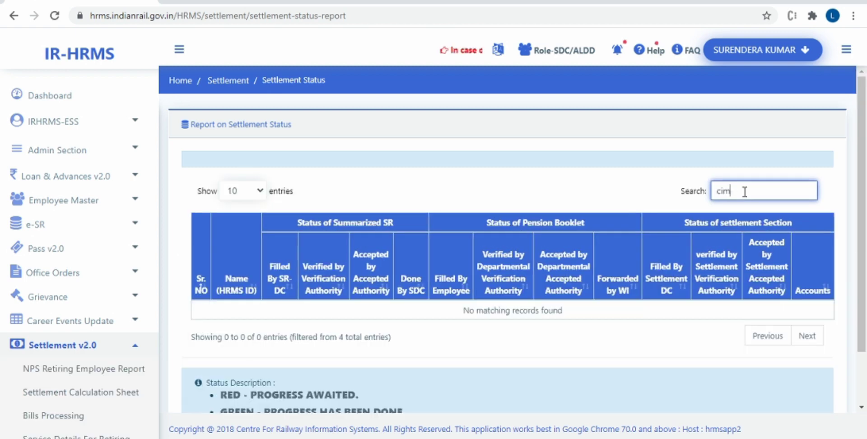
pyautogui.press('BackSpace')
pyautogui.press('BackSpace')
pyautogui.press('BackSpace')
pyautogui.write('vim')
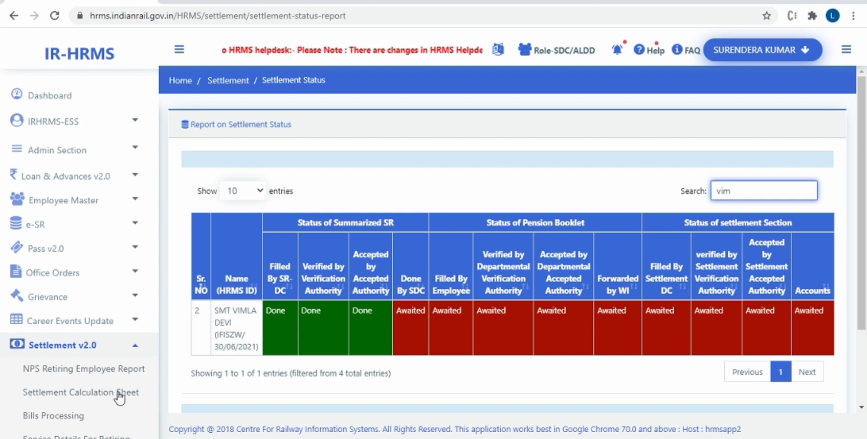
# Return to the Settlement Calculation Sheet and load the sheet of the employee found in the status report.
pyautogui.scroll(-1, 68, 396)
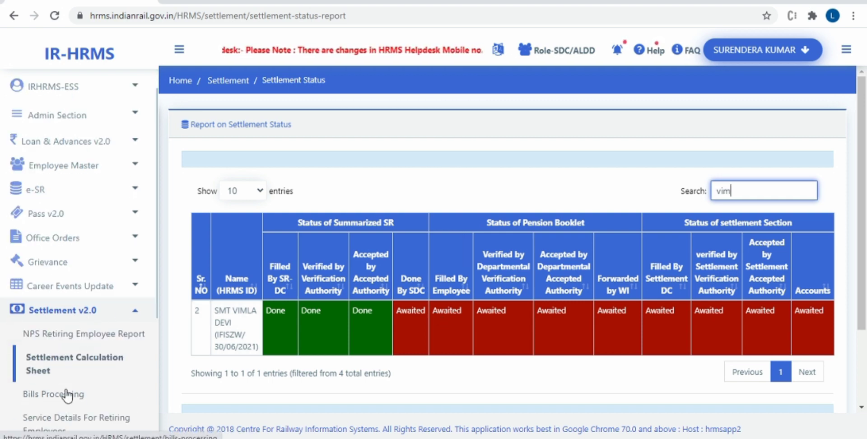
pyautogui.click(43, 373)
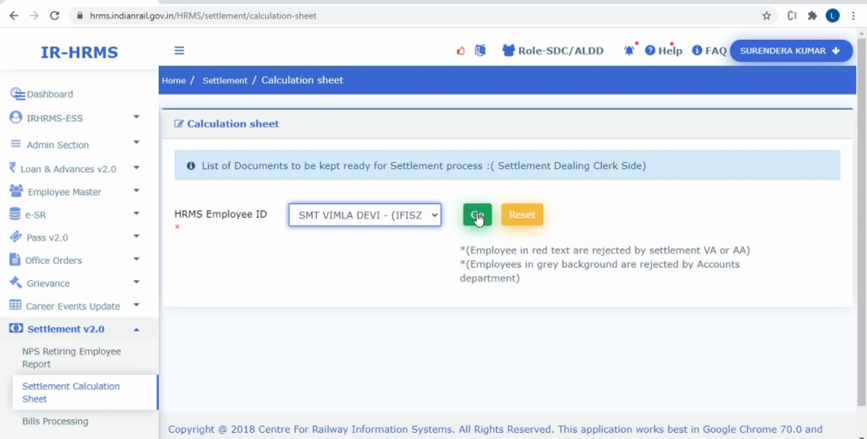
pyautogui.click(477, 218)
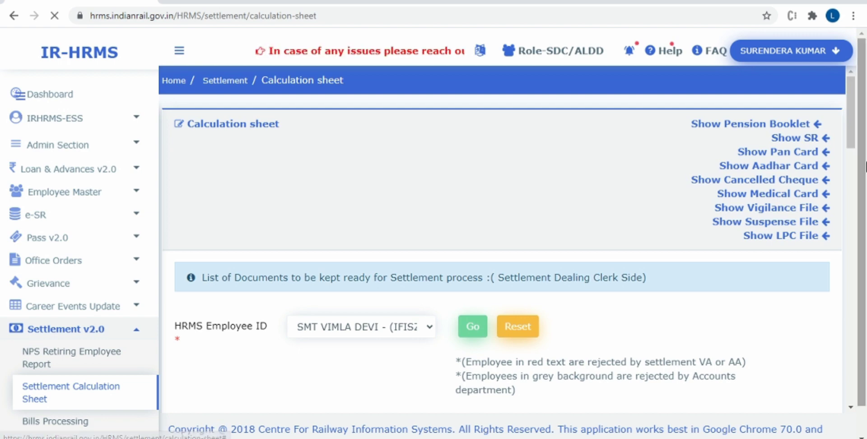
# Show the employee's SR beside the calculation sheet, look through its scanned pages and hide it again.
pyautogui.click(795, 138)
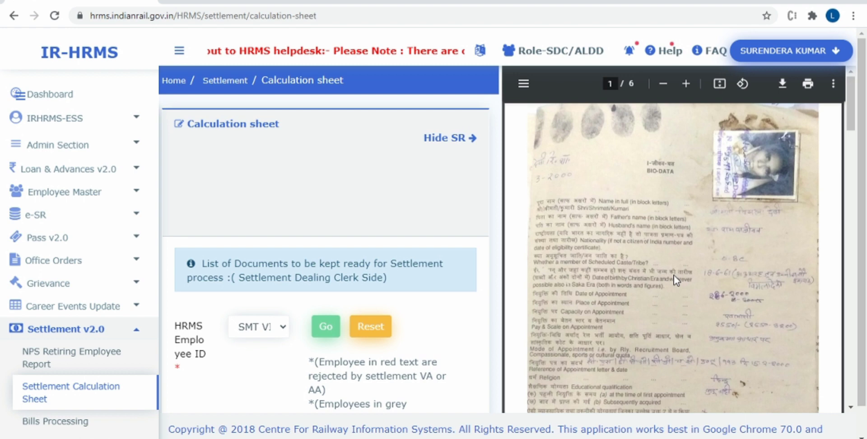
pyautogui.scroll(-15, 674, 275)
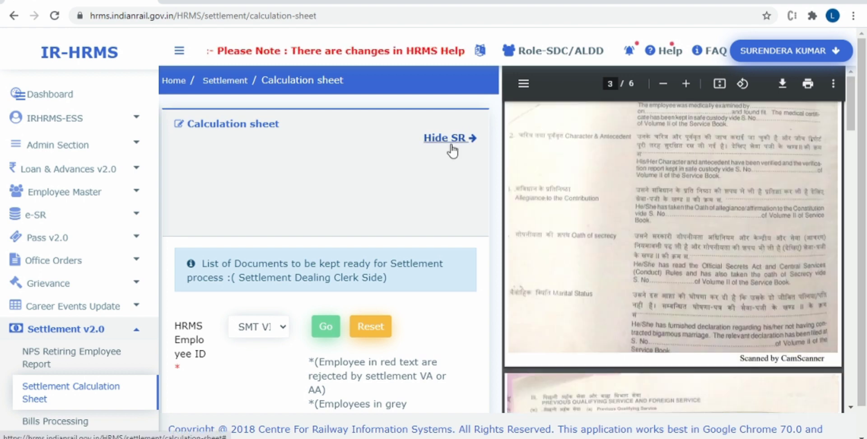
pyautogui.click(450, 138)
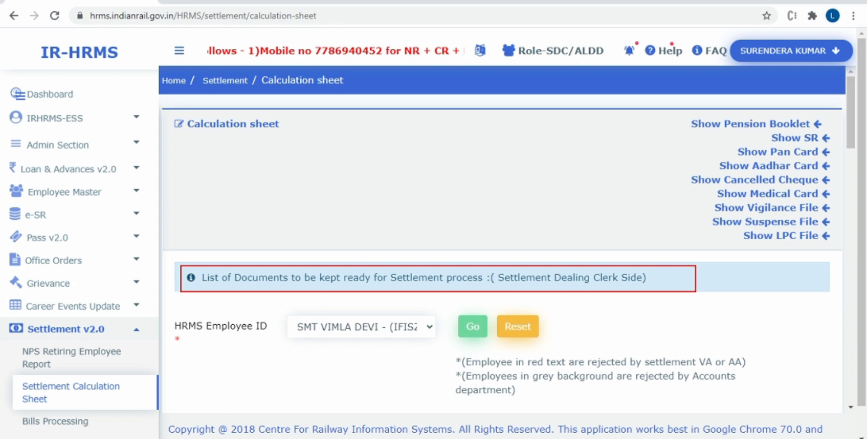
# Expand the list of documents required for the settlement process, read it and collapse it.
pyautogui.click(562, 279)
pyautogui.scroll(-4, 551, 208)
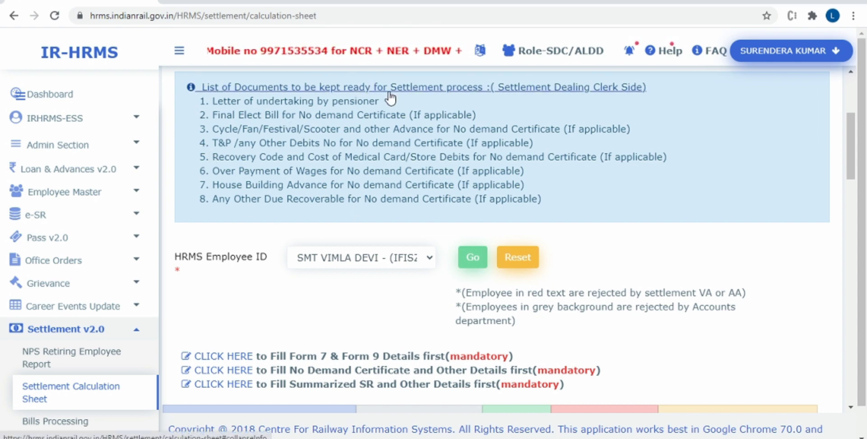
pyautogui.click(367, 89)
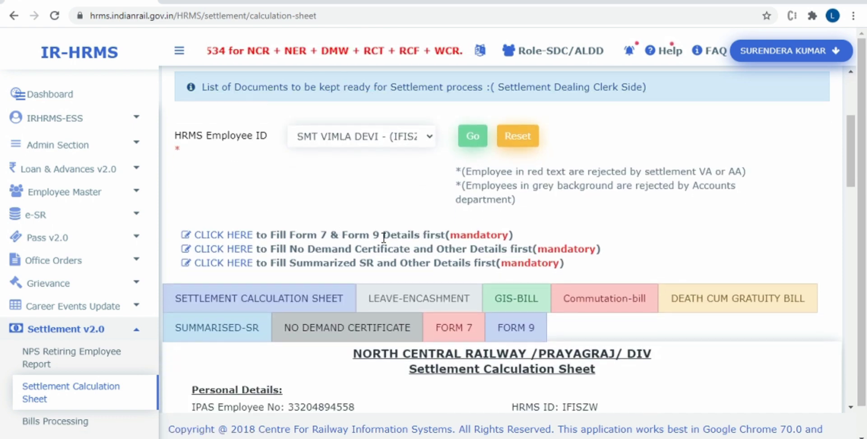
# Review the service and substantive-post options in the Form 7 & Form 9 details and close the form without saving.
pyautogui.click(219, 235)
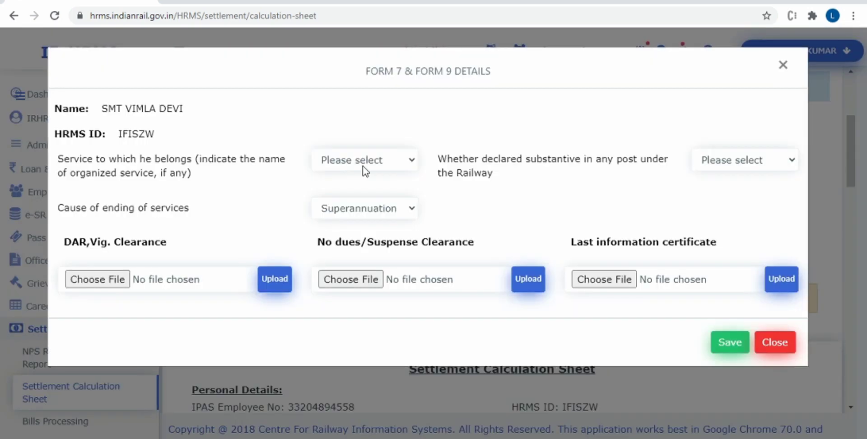
pyautogui.click(365, 163)
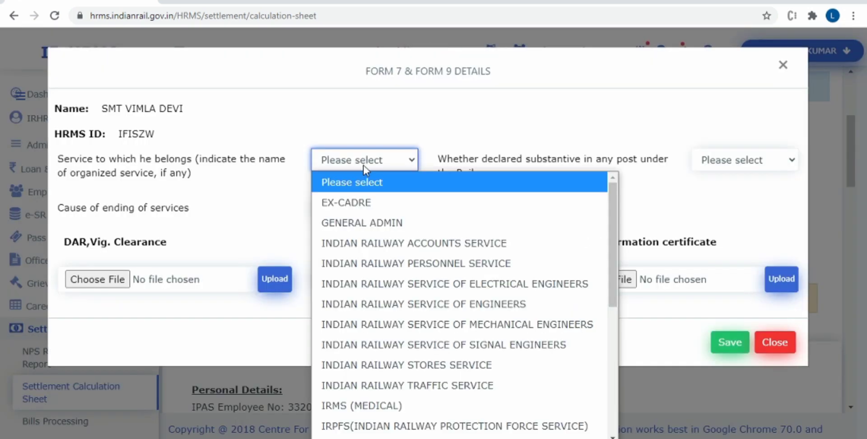
pyautogui.click(736, 164)
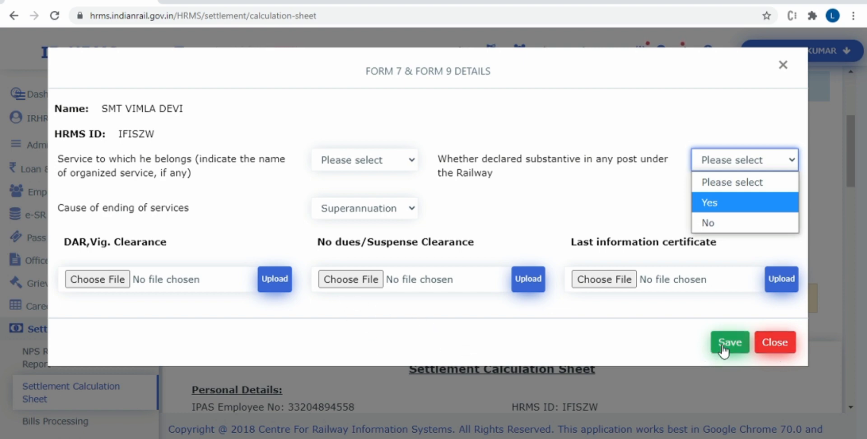
pyautogui.click(774, 343)
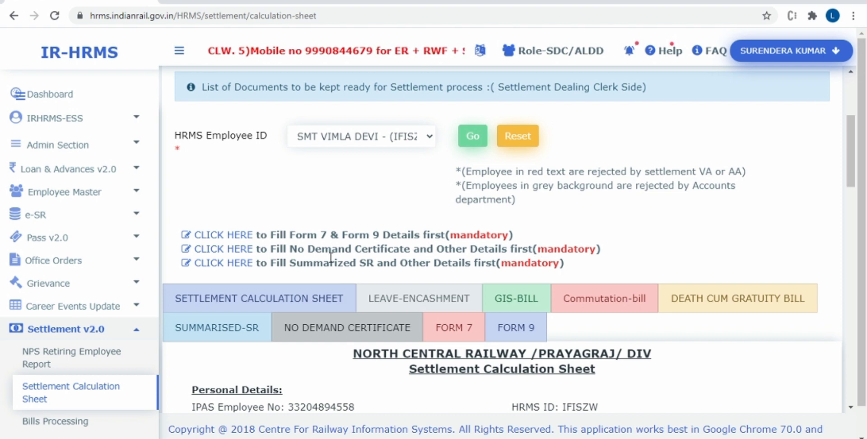
# Open the No Demand Certificate and Other Details form, choose recovery code MOTOR CAR ADVANCE(RA004) and view the bills available for deduction.
pyautogui.click(229, 251)
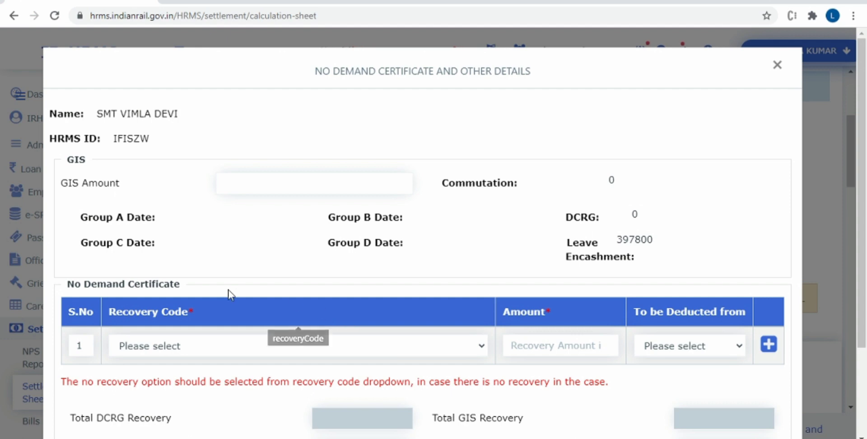
pyautogui.scroll(-2, 210, 285)
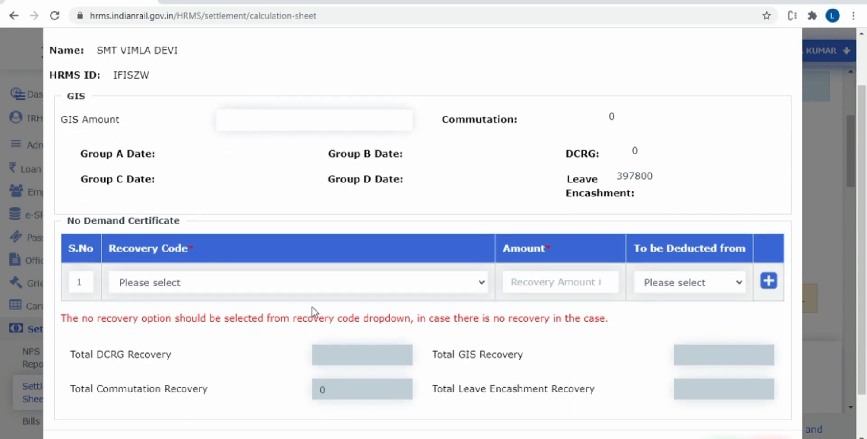
pyautogui.click(192, 283)
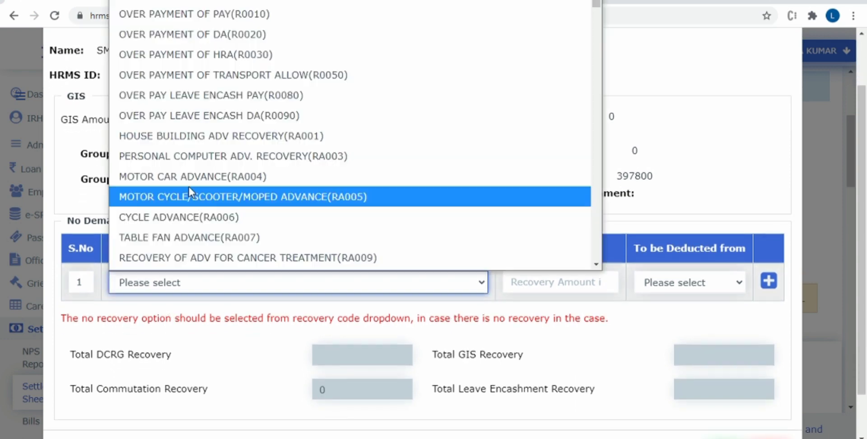
pyautogui.click(189, 177)
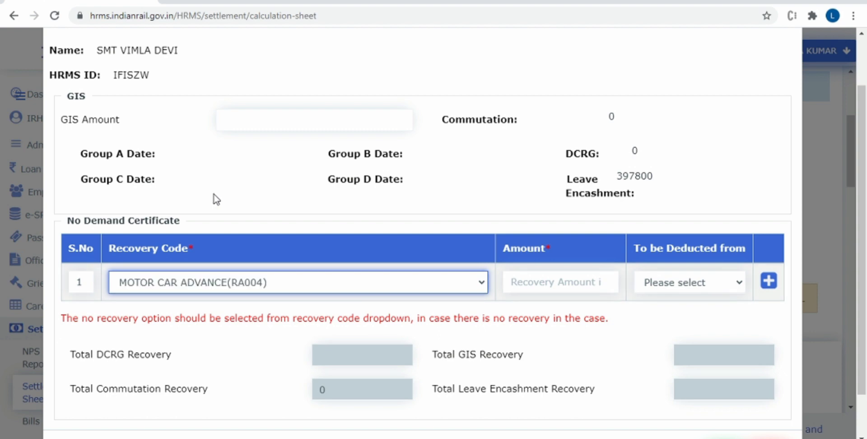
pyautogui.click(556, 286)
pyautogui.click(649, 284)
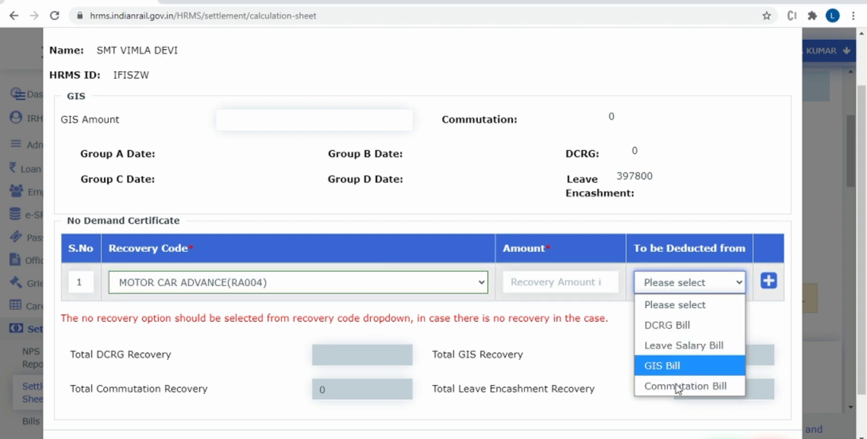
# Reset the recovery code in the first No Demand Certificate row to "Please select".
pyautogui.click(392, 284)
pyautogui.click(394, 289)
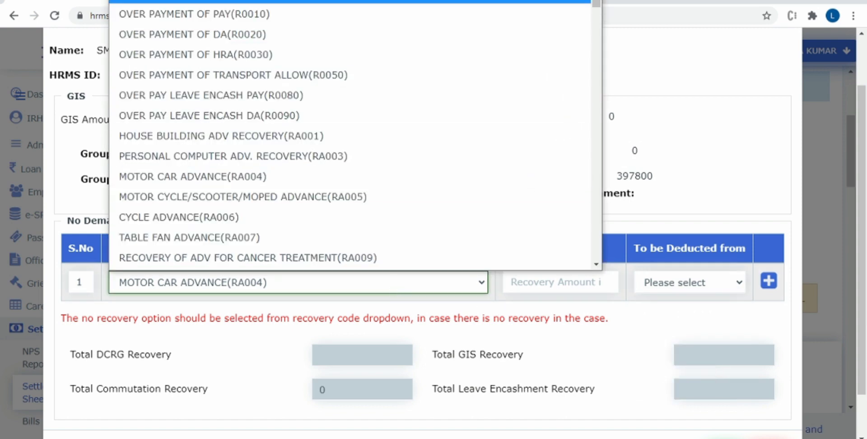
pyautogui.click(583, 4)
pyautogui.scroll(-3, 435, 361)
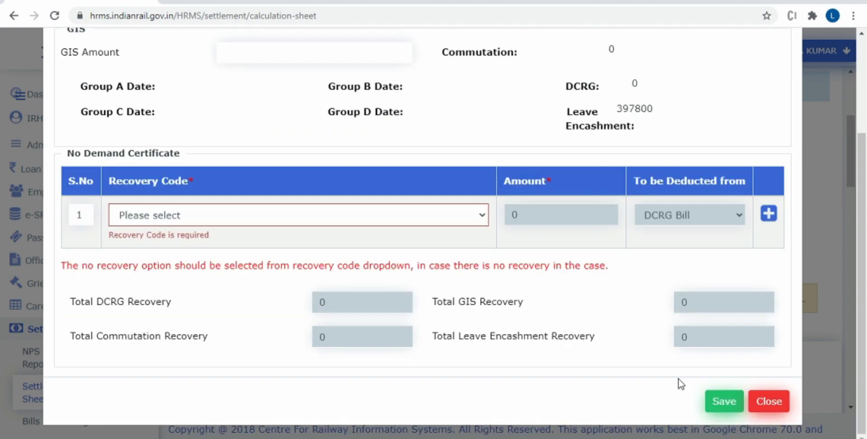
# Close the No Demand Certificate form without saving and open the Summarized SR details to check the LAP and LHAP balances.
pyautogui.click(769, 401)
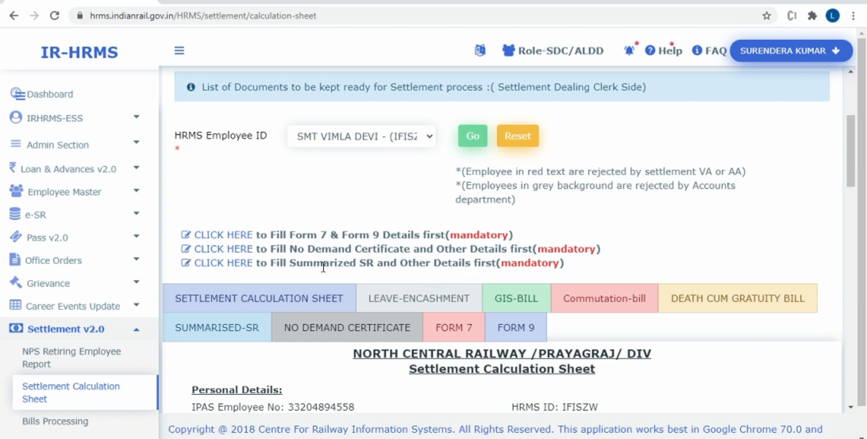
pyautogui.click(227, 266)
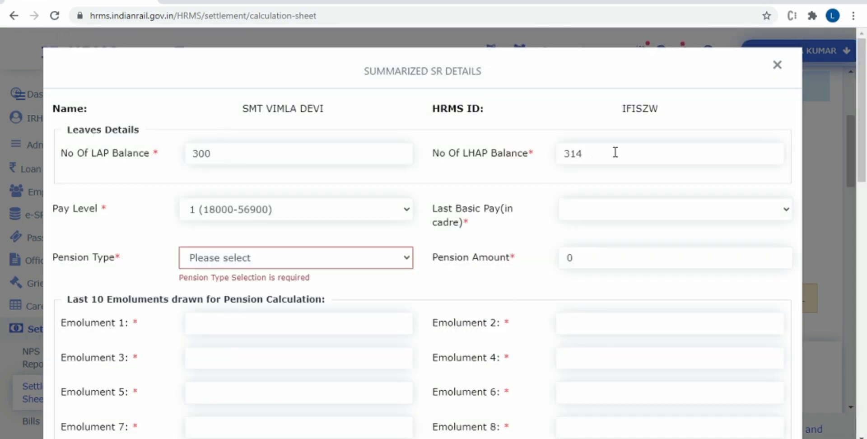
pyautogui.click(227, 155)
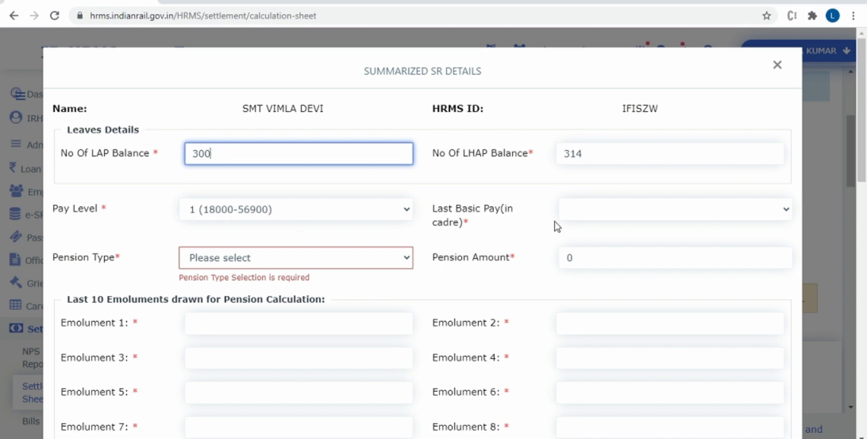
# Set the last basic pay in cadre to 20900 and the pension type to Final.
pyautogui.click(663, 216)
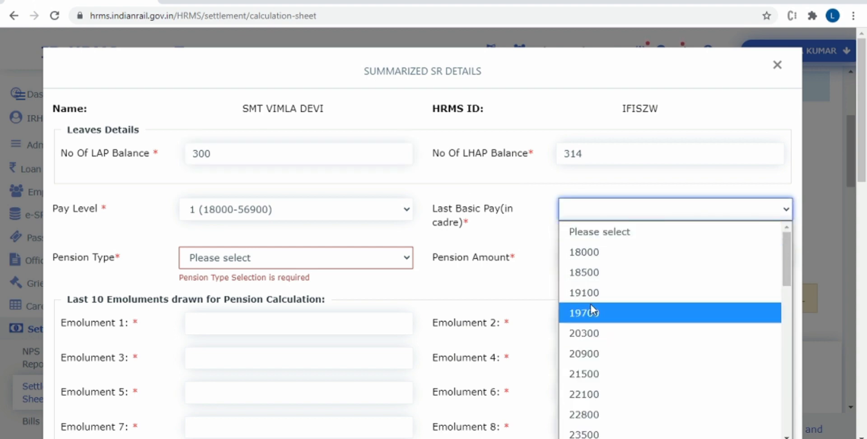
pyautogui.click(586, 357)
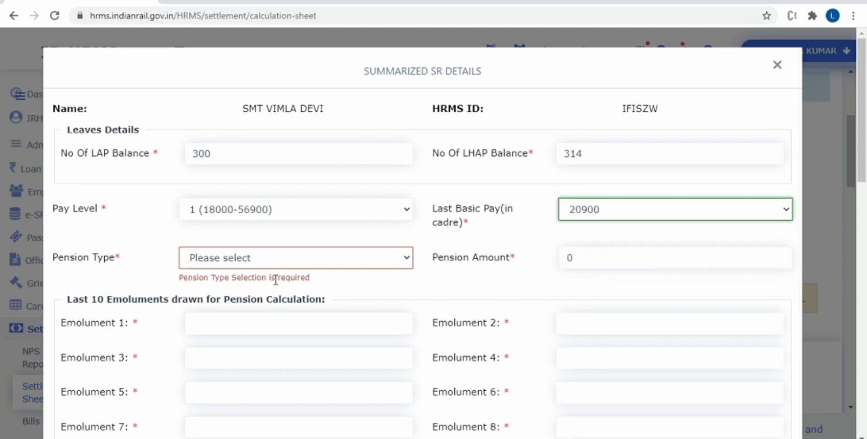
pyautogui.click(273, 263)
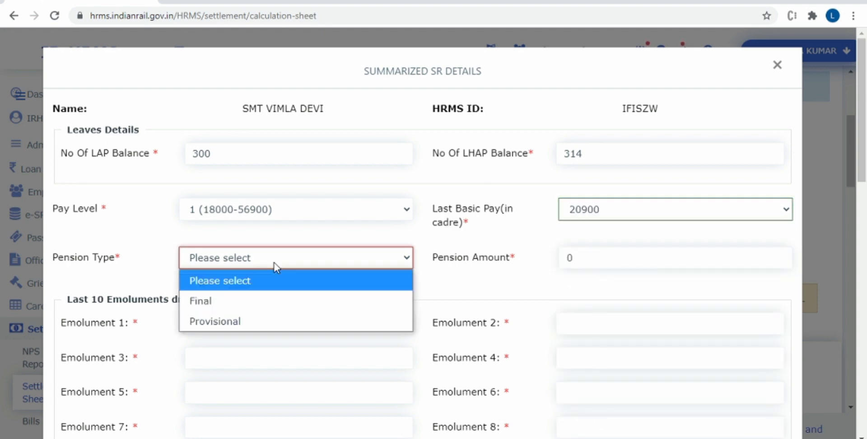
pyautogui.click(201, 300)
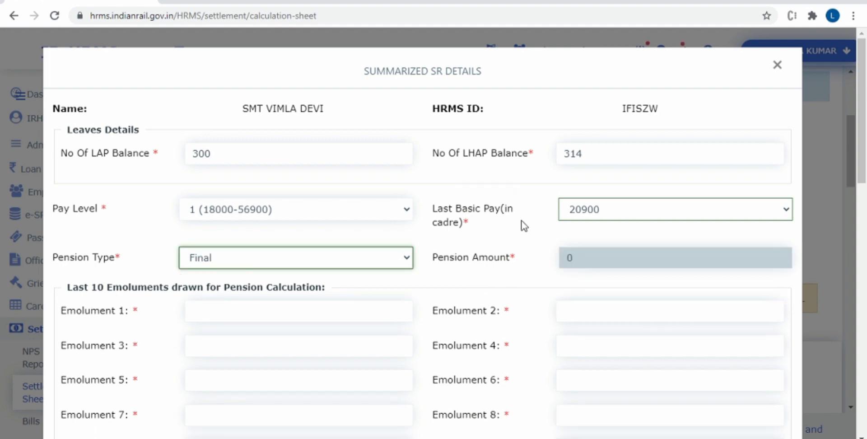
# Enter 20900 for Emolument 1 and Emolument 2 in the last 10 emoluments for pension calculation.
pyautogui.click(256, 311)
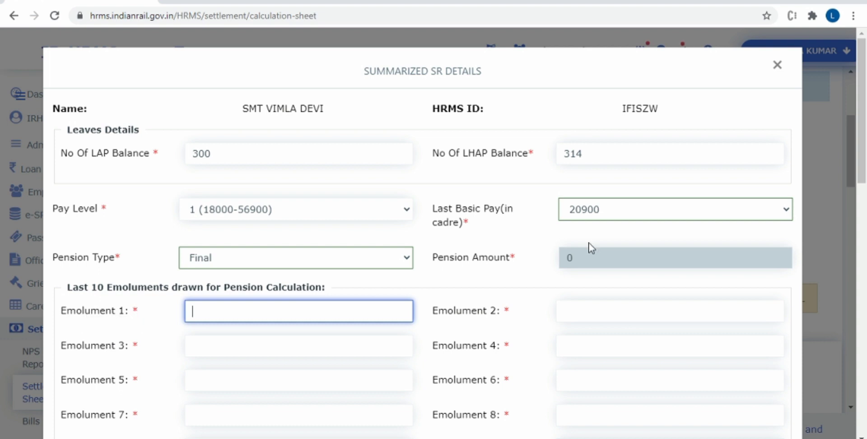
pyautogui.write('20900')
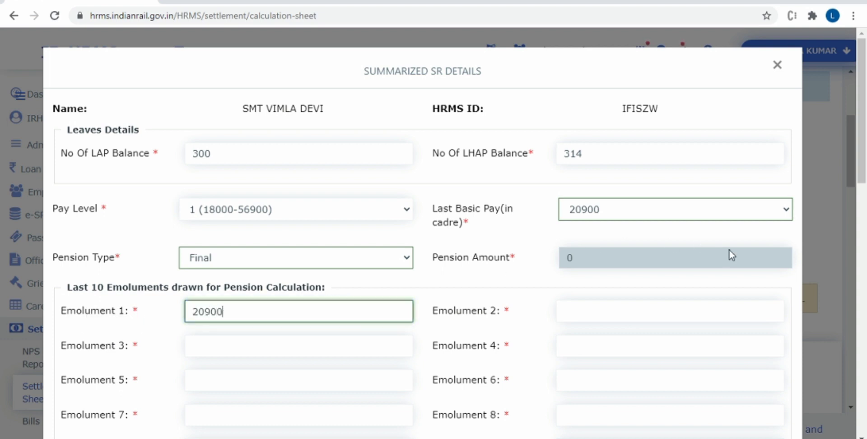
pyautogui.press('Tab')
pyautogui.write('20900')
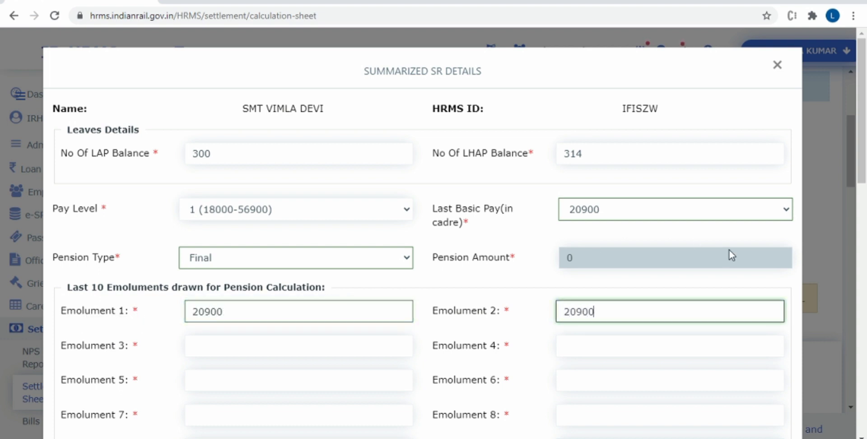
pyautogui.press('Tab')
pyautogui.press('Tab')
pyautogui.press('Tab')
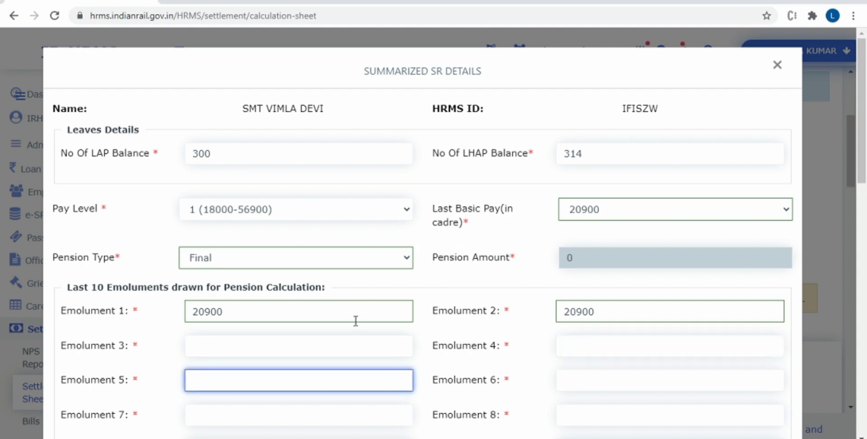
# Examine the group insurance entry date fields for Groups C, B and A and the Non Qualifying Service Details table.
pyautogui.scroll(-7, 860, 174)
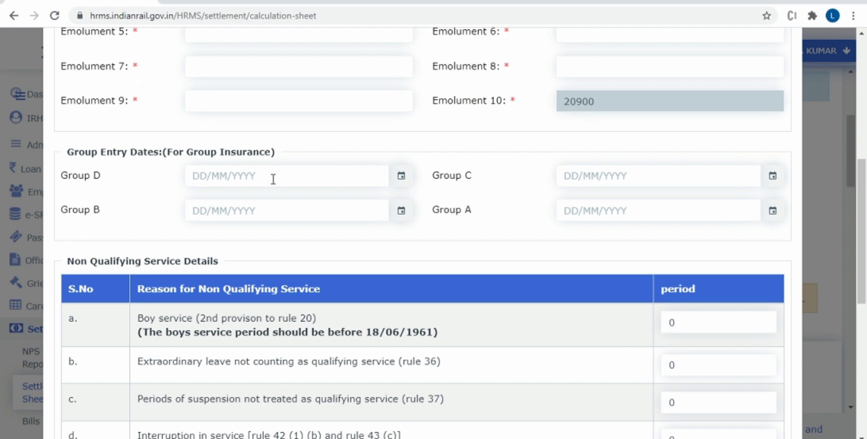
pyautogui.click(596, 171)
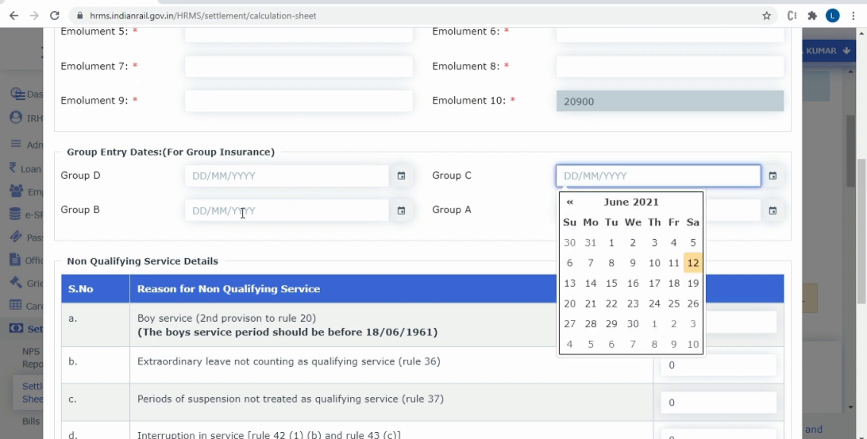
pyautogui.click(243, 212)
pyautogui.click(614, 216)
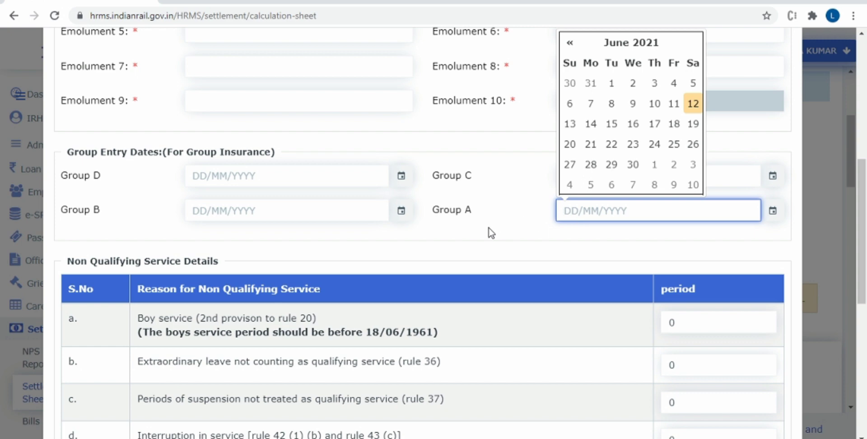
pyautogui.click(473, 255)
pyautogui.scroll(-4, 610, 357)
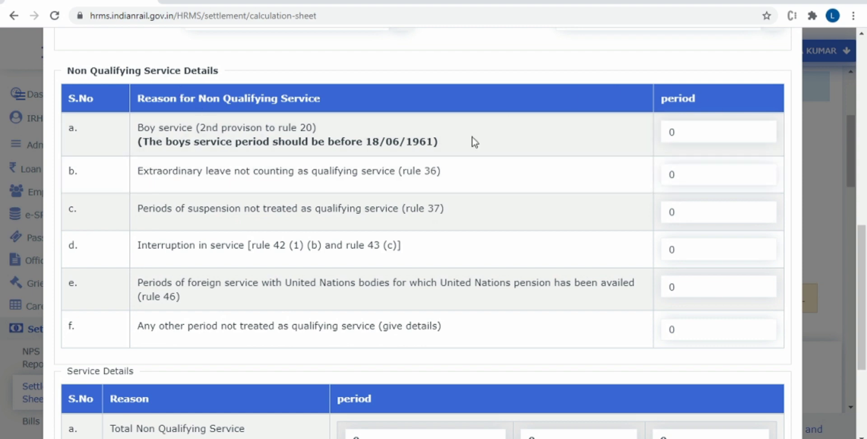
# Enter 1 and 2 in the second and third period fields of Total Non Qualifying Service.
pyautogui.scroll(-3, 99, 372)
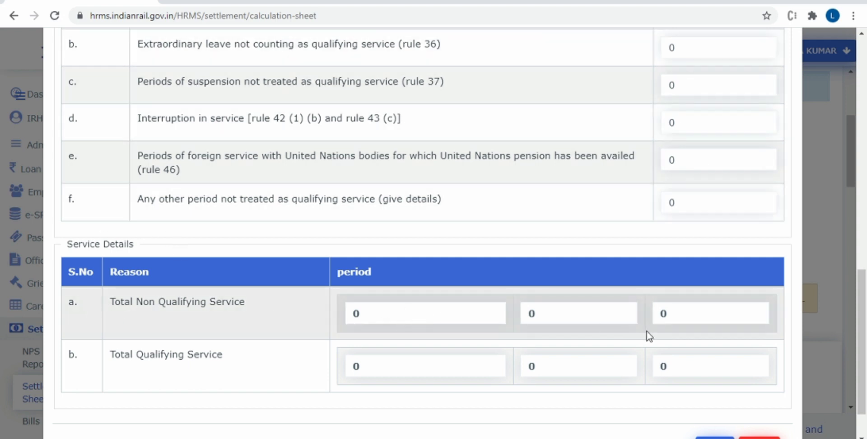
pyautogui.click(424, 314)
pyautogui.hotkey('ctrl', 'a')
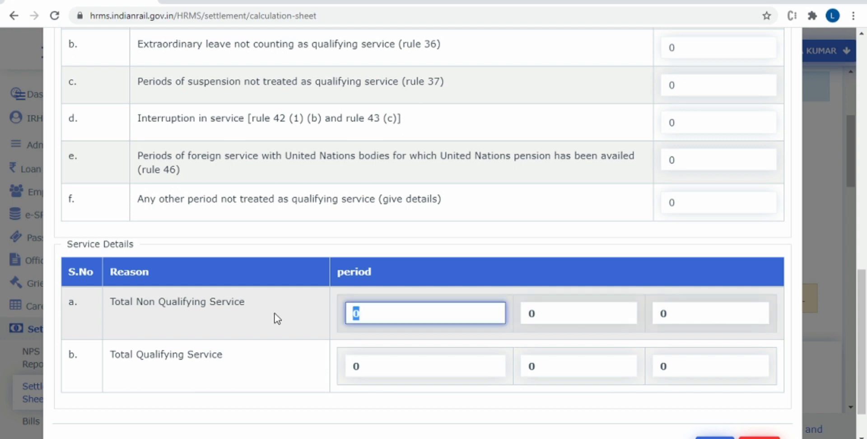
pyautogui.press('Tab')
pyautogui.write('1')
pyautogui.press('Tab')
pyautogui.write('2')
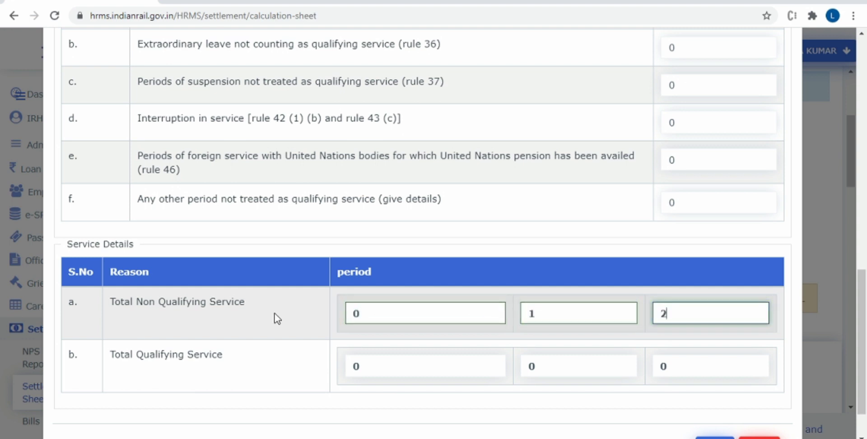
# Set the second and third period fields of Total Non Qualifying Service back to 0.
pyautogui.hotkey('shift', 'Tab')
pyautogui.write('0')
pyautogui.press('Tab')
pyautogui.write('0')
pyautogui.press('Tab')
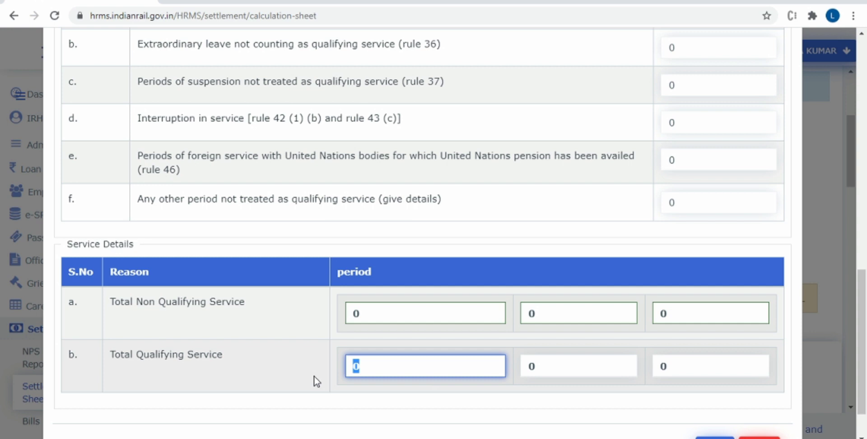
# Set the Total Qualifying Service period to 32, 2 and 2 in the Service Details table.
pyautogui.write('32')
pyautogui.press('Tab')
pyautogui.write('2')
pyautogui.press('Tab')
pyautogui.write('2')
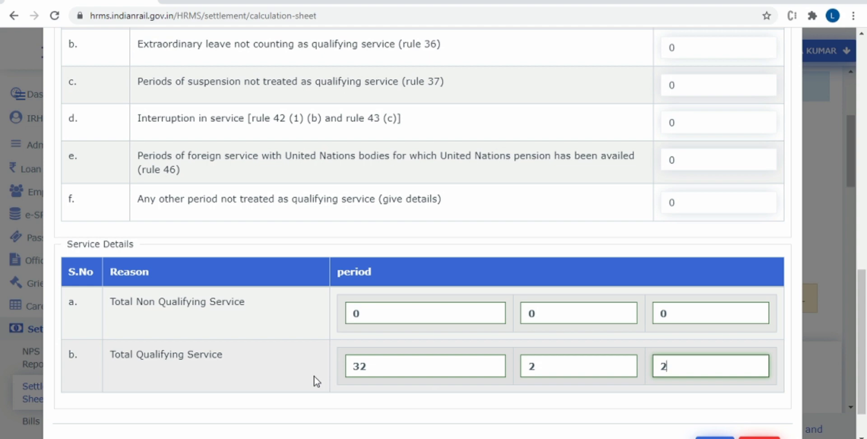
# Reset all three Total Qualifying Service period fields to 0 and close the Summarized SR form without saving.
pyautogui.hotkey('shift', 'Tab')
pyautogui.hotkey('shift', 'Tab')
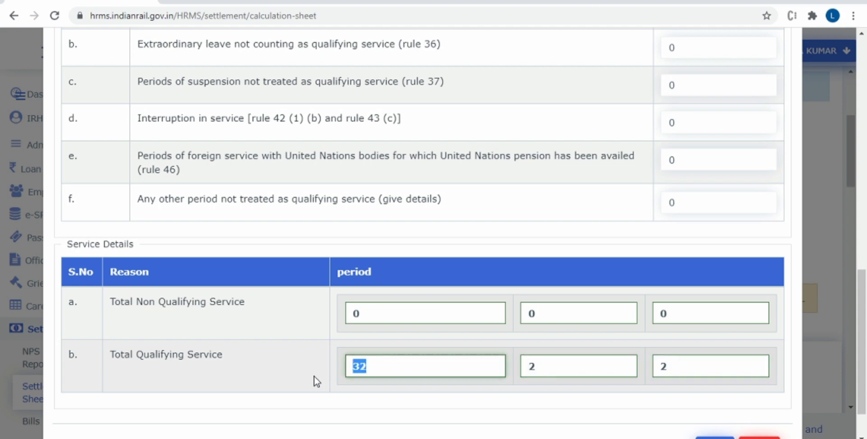
pyautogui.write('0')
pyautogui.press('Tab')
pyautogui.write('0')
pyautogui.press('Tab')
pyautogui.write('0')
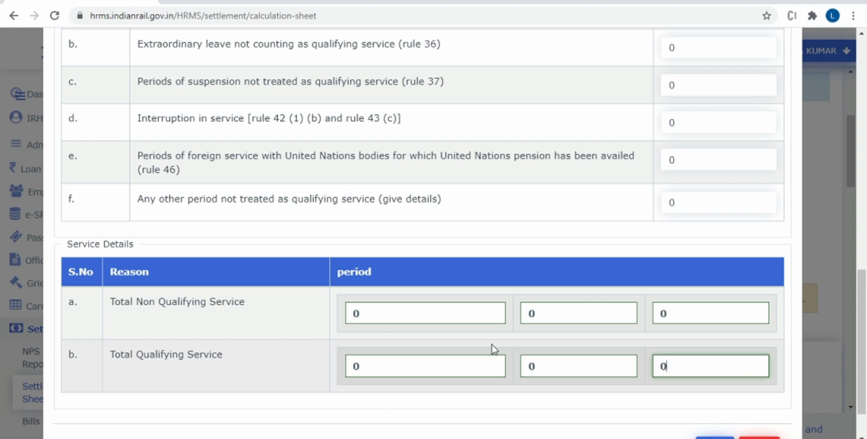
pyautogui.scroll(-2, 353, 336)
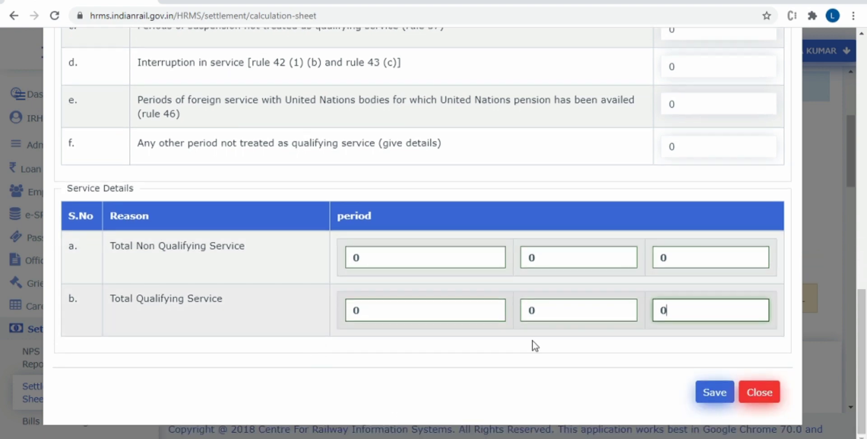
pyautogui.click(760, 393)
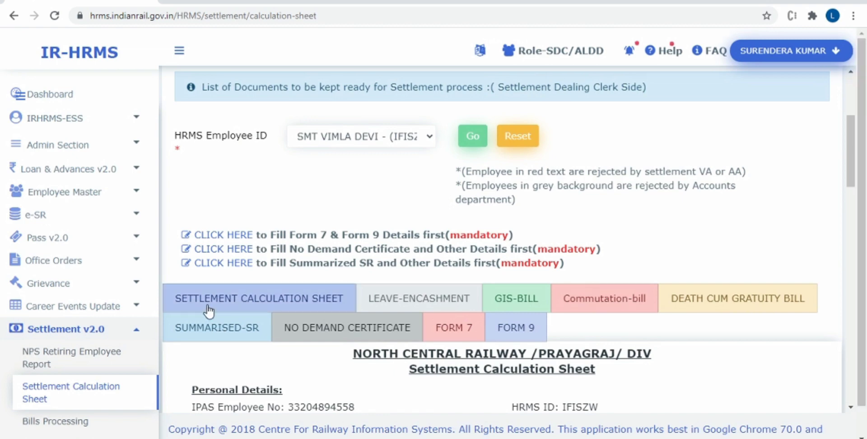
# View the Settlement Calculation Sheet and look over the employee's personal details.
pyautogui.click(212, 307)
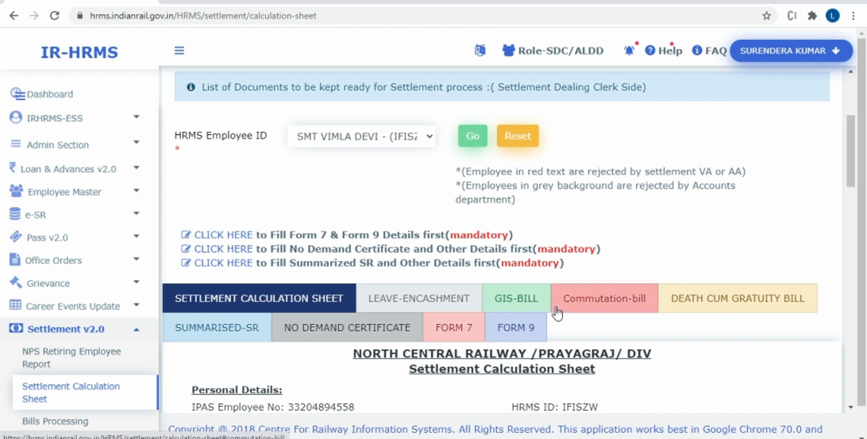
pyautogui.scroll(-4, 557, 310)
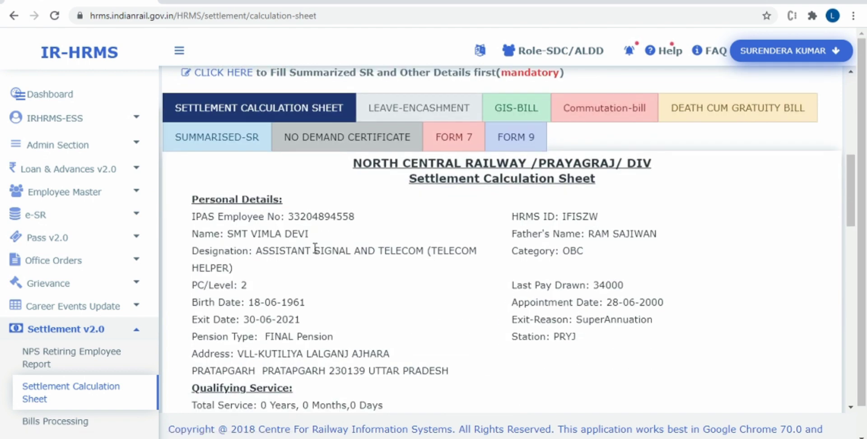
pyautogui.scroll(1, 271, 276)
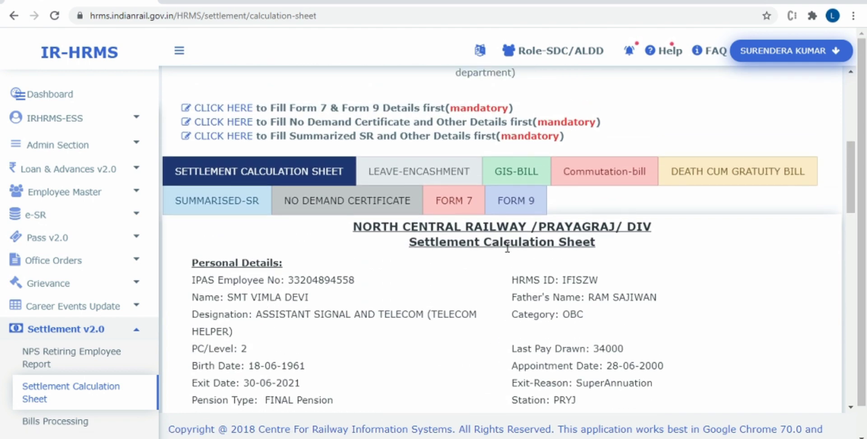
pyautogui.scroll(3, 507, 248)
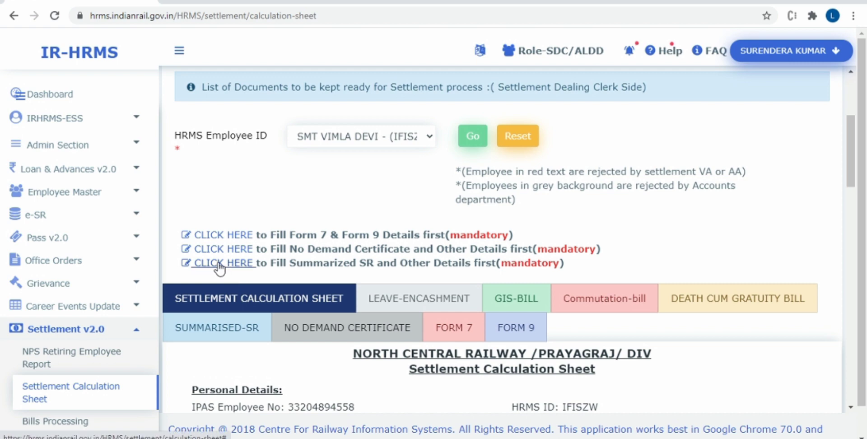
# Reopen the Summarized SR details and set the last basic pay to 23500 and the pension type to Final.
pyautogui.click(220, 264)
pyautogui.click(613, 210)
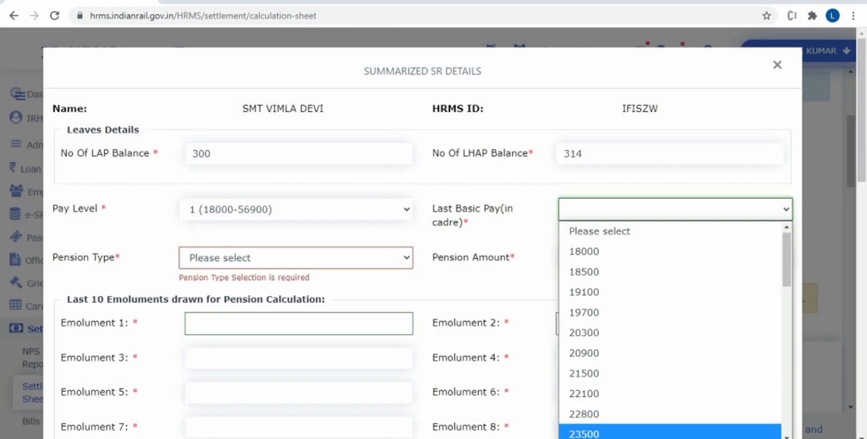
pyautogui.click(584, 433)
pyautogui.press('Tab')
pyautogui.click(216, 257)
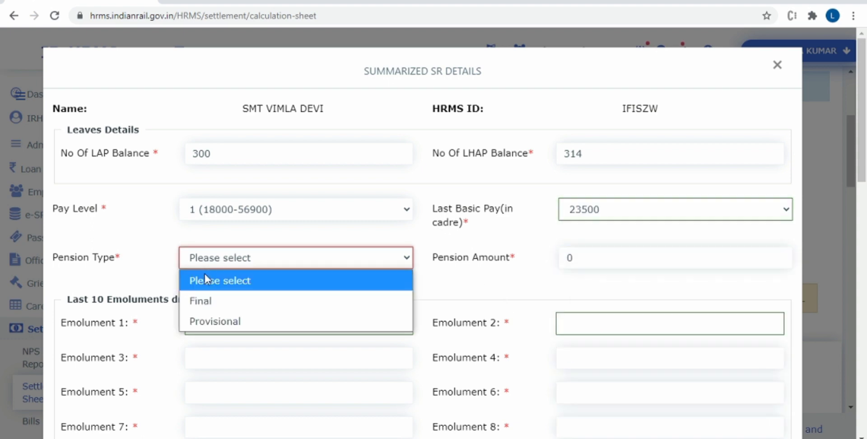
pyautogui.click(201, 301)
# Try to save the Summarized SR details with Emoluments 1 to 9 left empty.
pyautogui.scroll(-7, 486, 313)
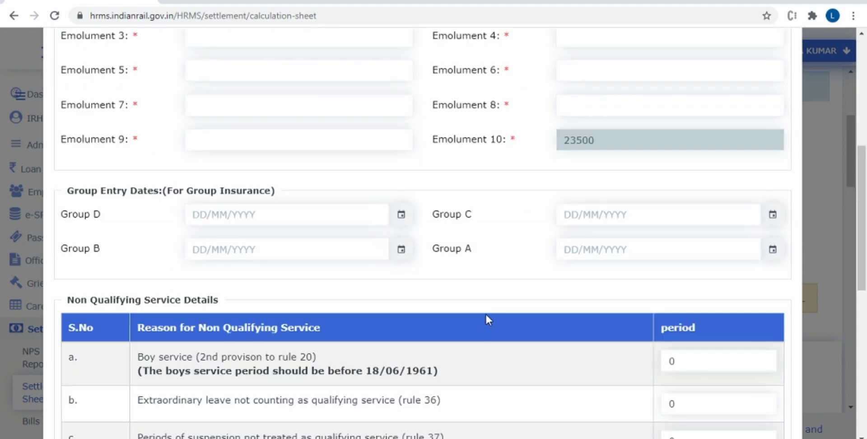
pyautogui.scroll(-5, 486, 316)
pyautogui.scroll(-3, 604, 354)
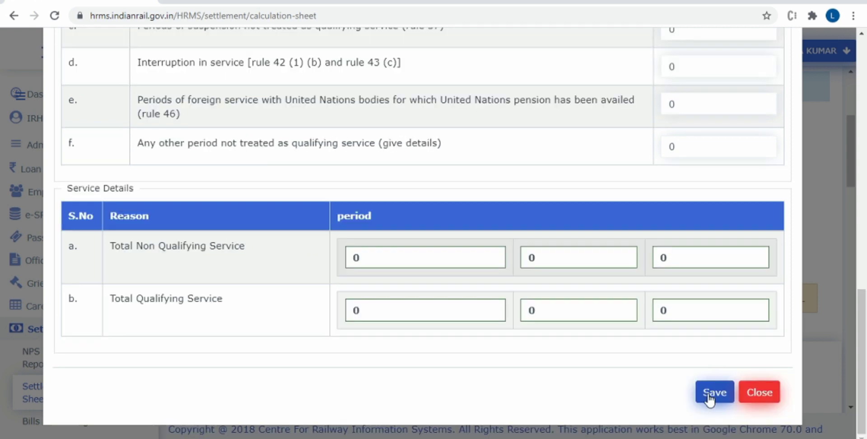
pyautogui.click(714, 393)
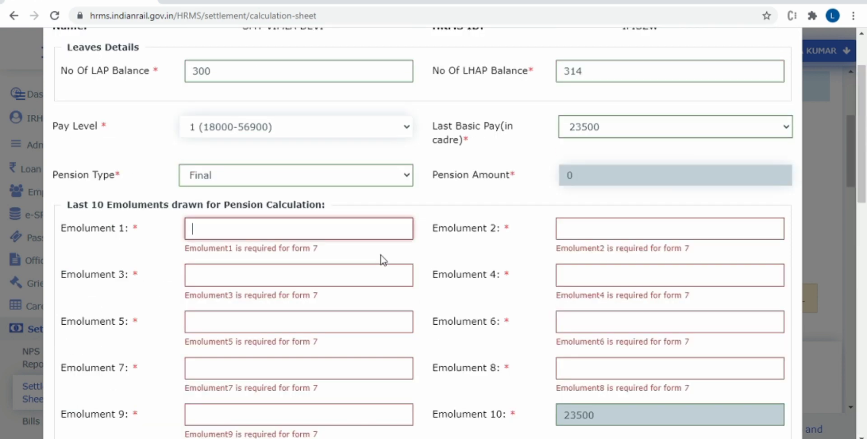
# Fill in Emoluments 1 to 9 in the Summarized SR details with 23500 each.
pyautogui.write('23500')
pyautogui.press('Tab')
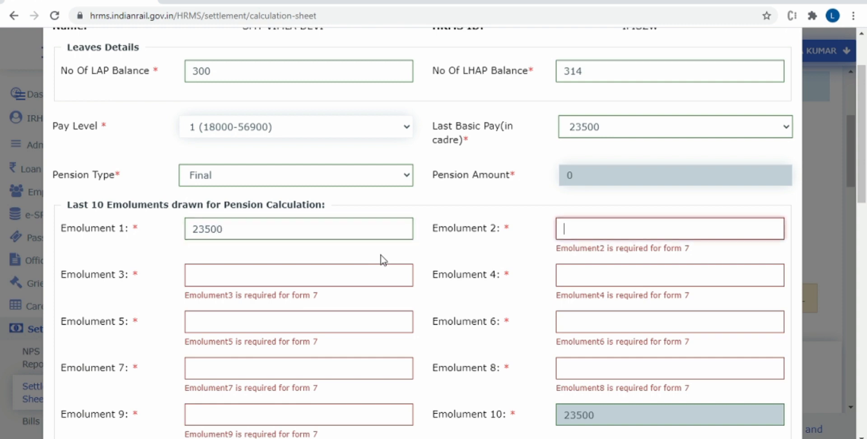
pyautogui.write('23500')
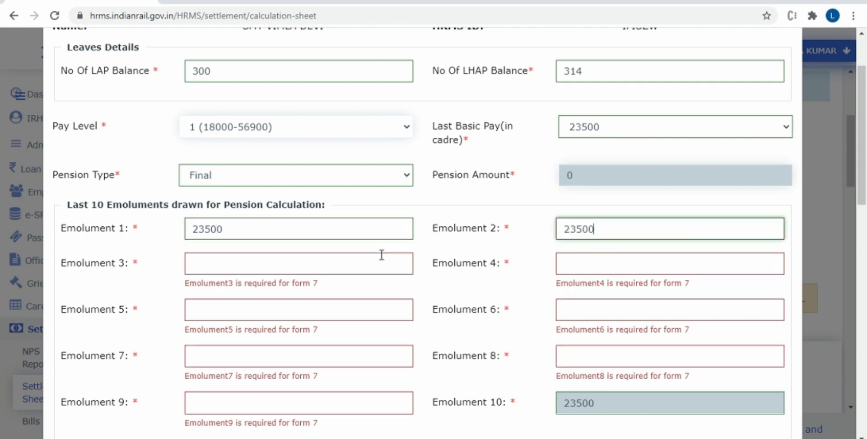
pyautogui.press('Tab')
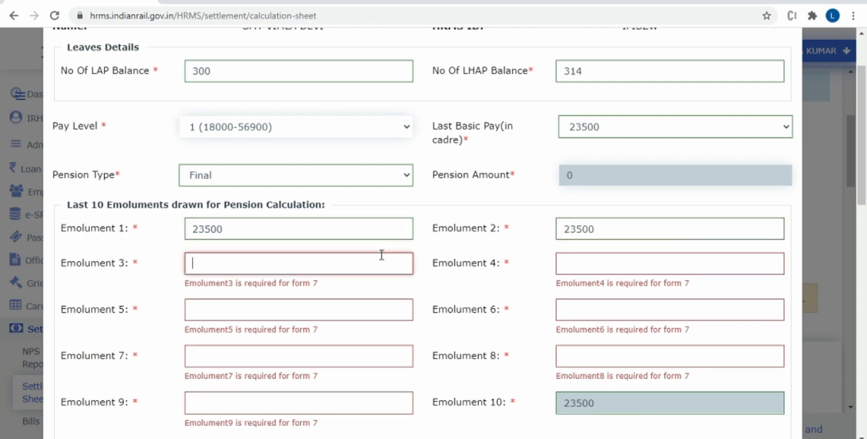
pyautogui.write('23500')
pyautogui.press('Tab')
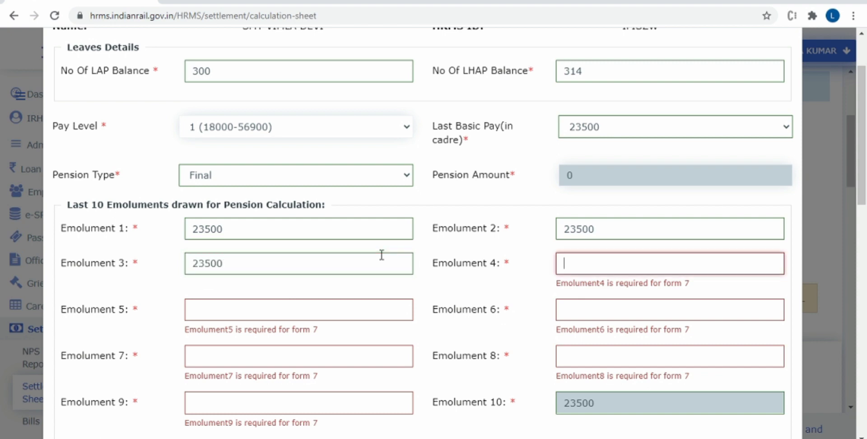
pyautogui.write('23500')
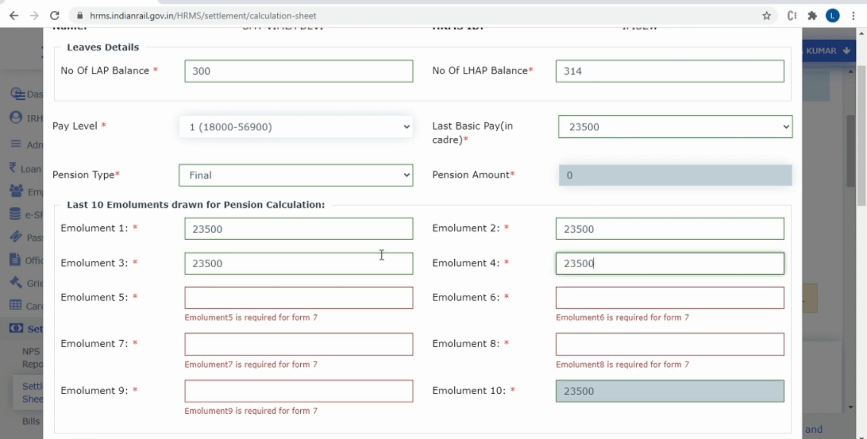
pyautogui.press('Tab')
pyautogui.write('23500')
pyautogui.press('Tab')
pyautogui.write('2350')
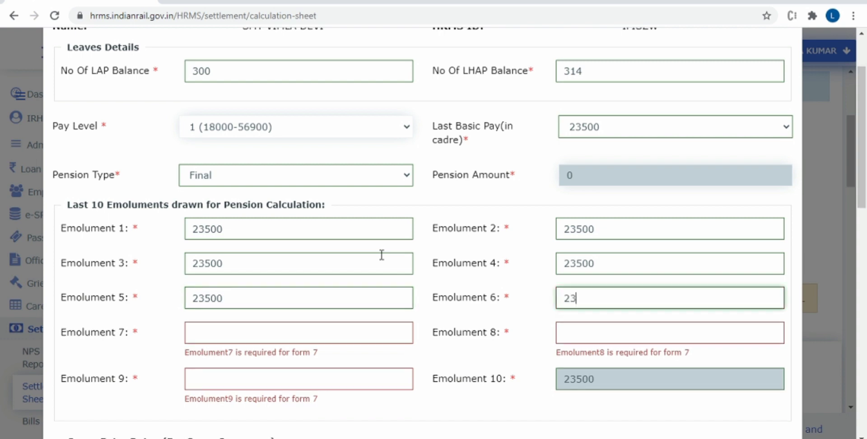
pyautogui.write('0')
pyautogui.press('Tab')
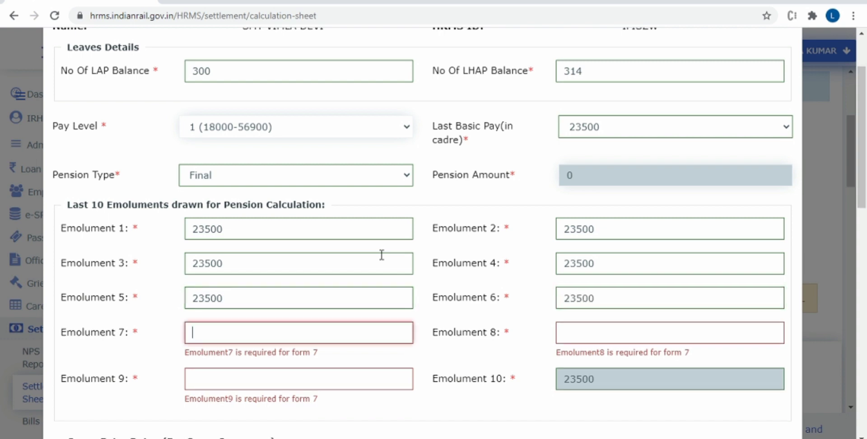
pyautogui.write('23500')
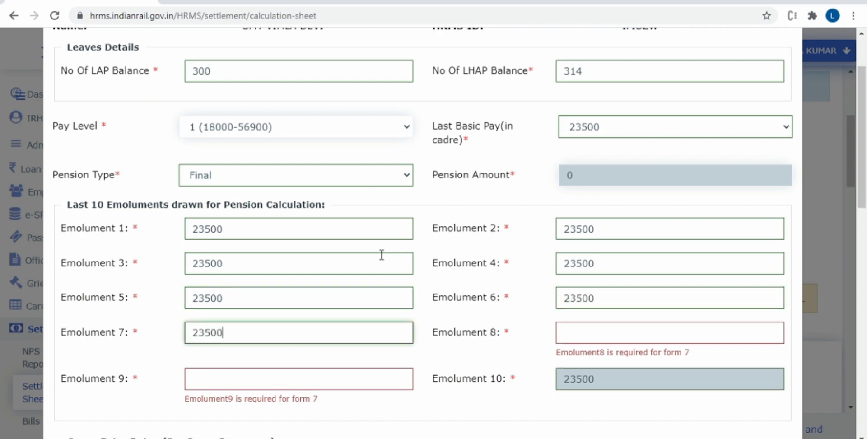
pyautogui.press('Tab')
pyautogui.write('23500')
pyautogui.press('Tab')
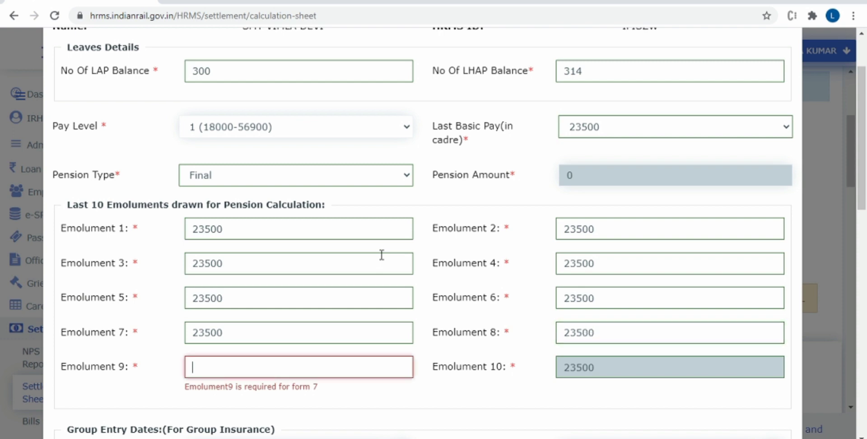
pyautogui.write('23500')
pyautogui.press('Tab')
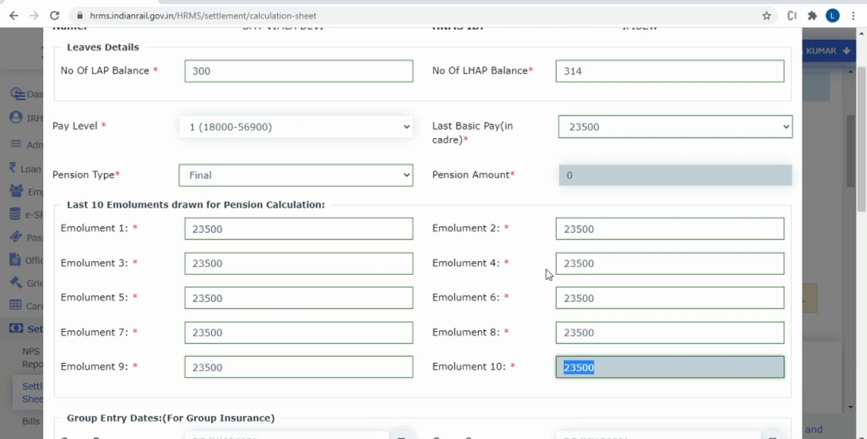
pyautogui.press('Tab')
pyautogui.click(495, 382)
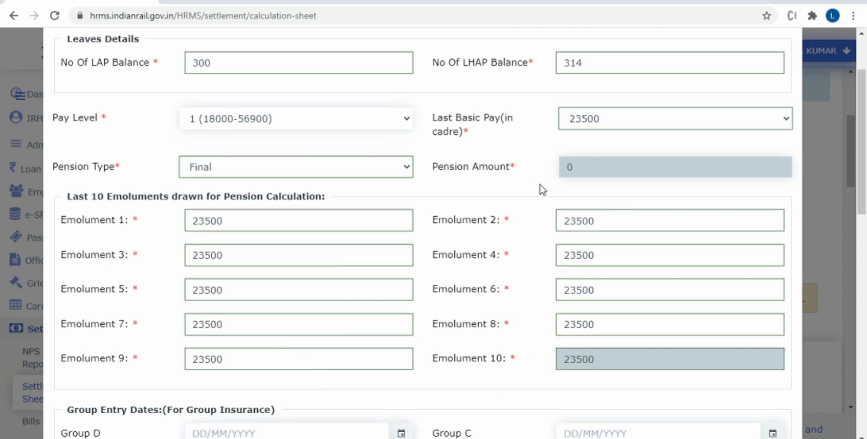
# Set the Total Qualifying Service period to 30 years, 0 months and 0 days and save the Summarized SR details.
pyautogui.scroll(2, 352, 243)
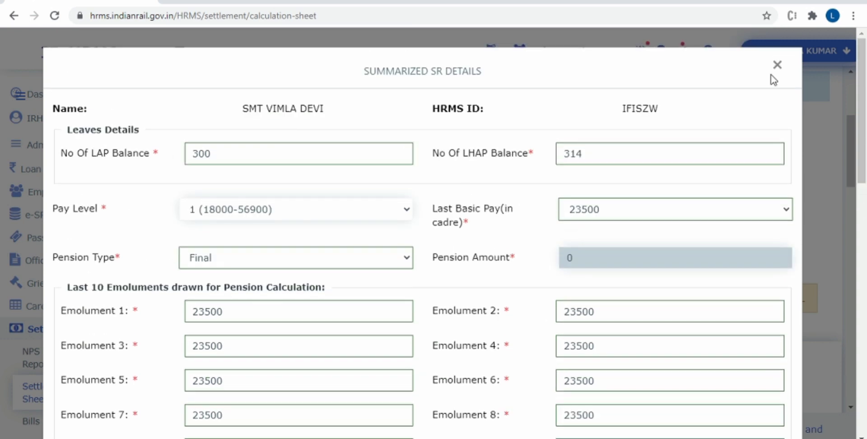
pyautogui.scroll(-4, 239, 339)
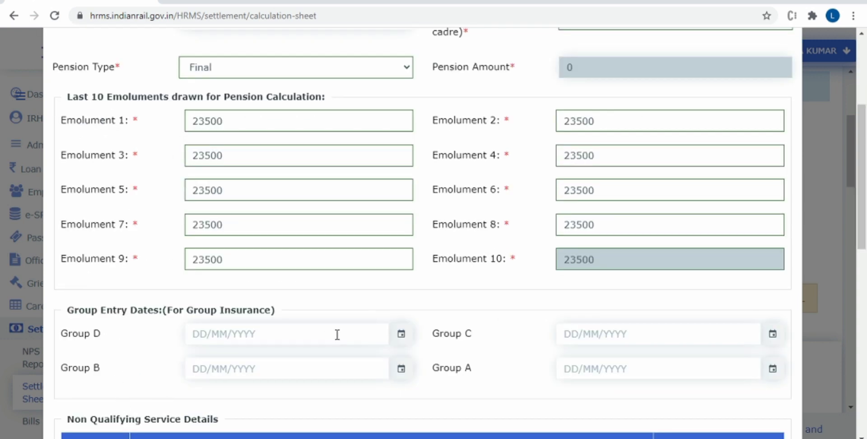
pyautogui.scroll(-5, 513, 366)
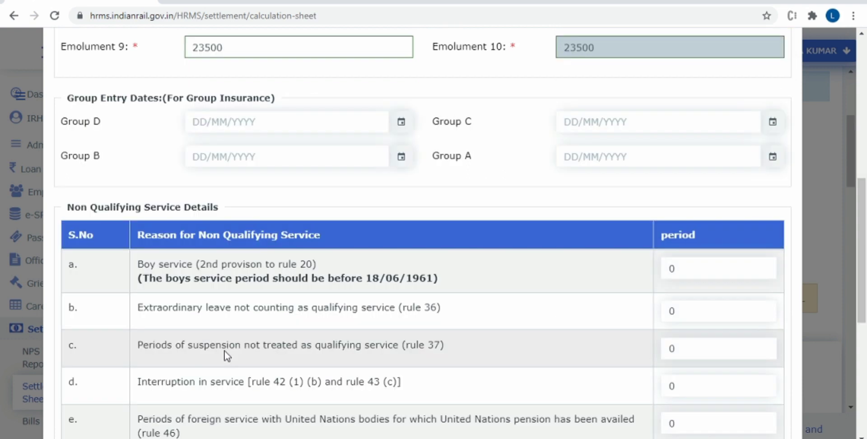
pyautogui.scroll(-5, 665, 263)
pyautogui.click(412, 315)
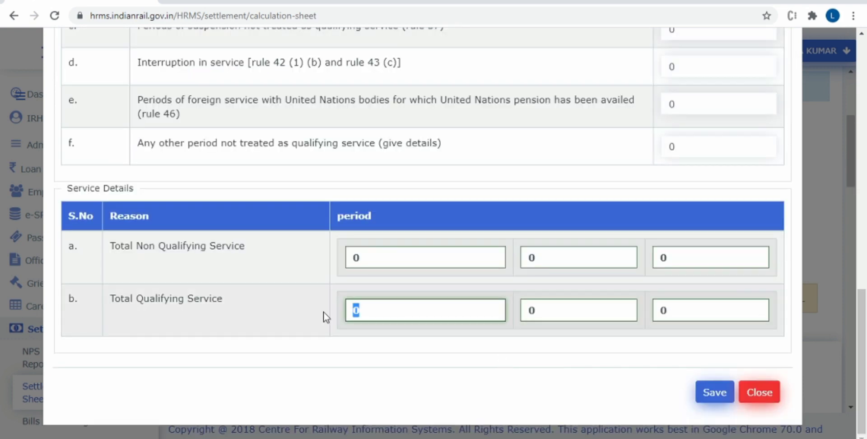
pyautogui.write('30')
pyautogui.press('Tab')
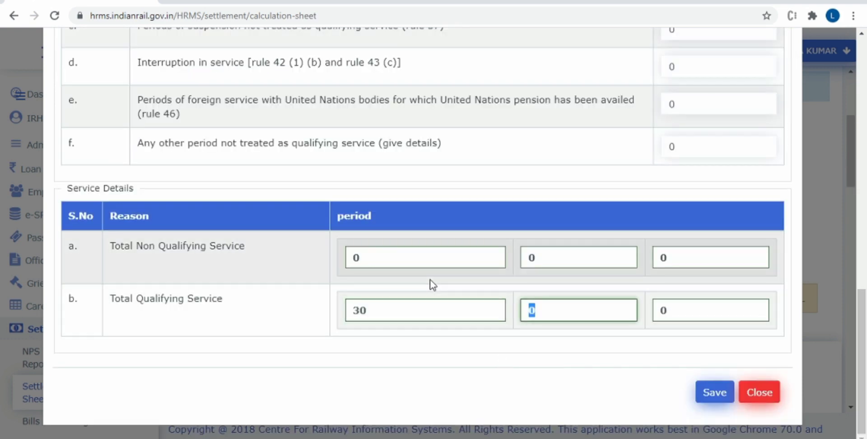
pyautogui.write('0')
pyautogui.press('Tab')
pyautogui.click(713, 395)
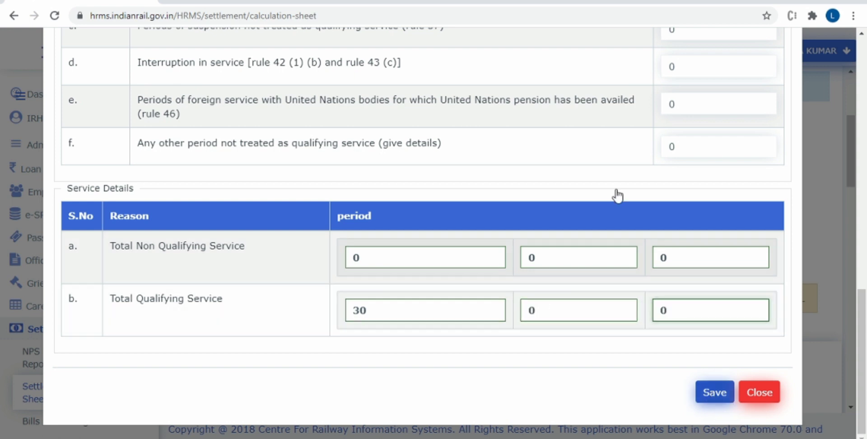
# Check the save status and the last pay drawn in the Settlement Calculation Sheet's personal details.
pyautogui.scroll(-5, 317, 259)
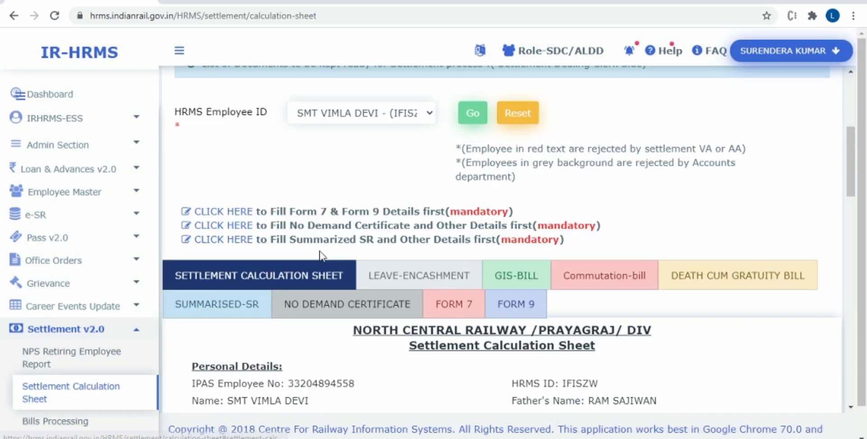
pyautogui.scroll(2, 622, 261)
pyautogui.scroll(2, 437, 142)
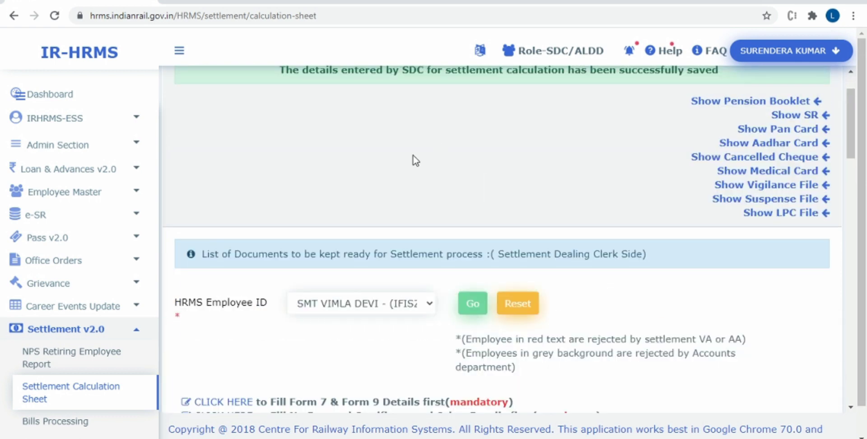
pyautogui.scroll(2, 413, 155)
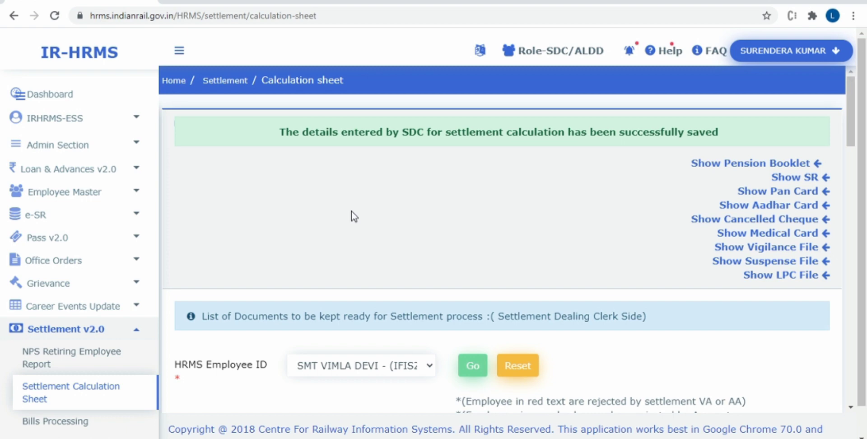
pyautogui.scroll(-8, 285, 409)
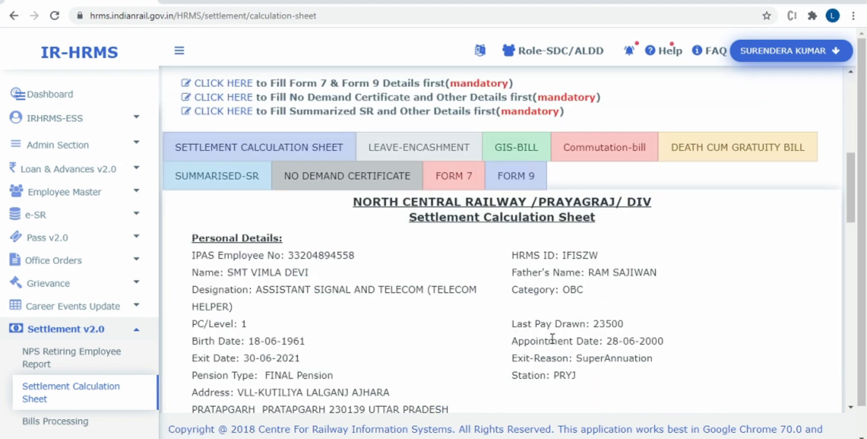
pyautogui.moveTo(523, 331); pyautogui.dragTo(642, 327)
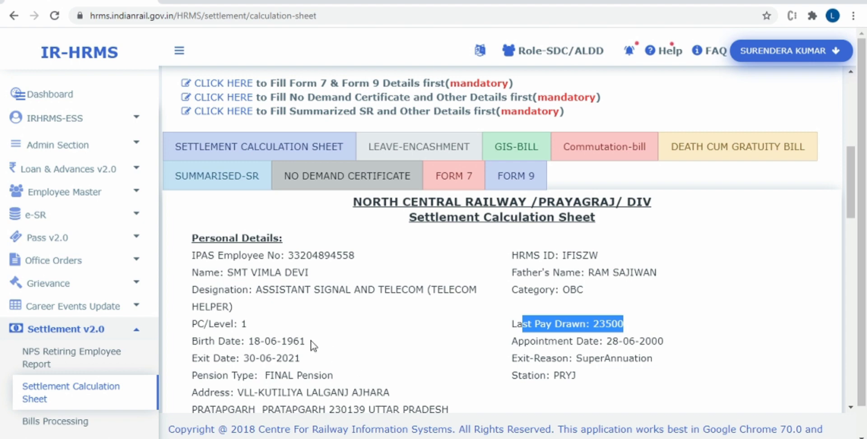
# Reopen the Summarized SR details, set the last basic pay to 30600 and save the form.
pyautogui.scroll(2, 387, 344)
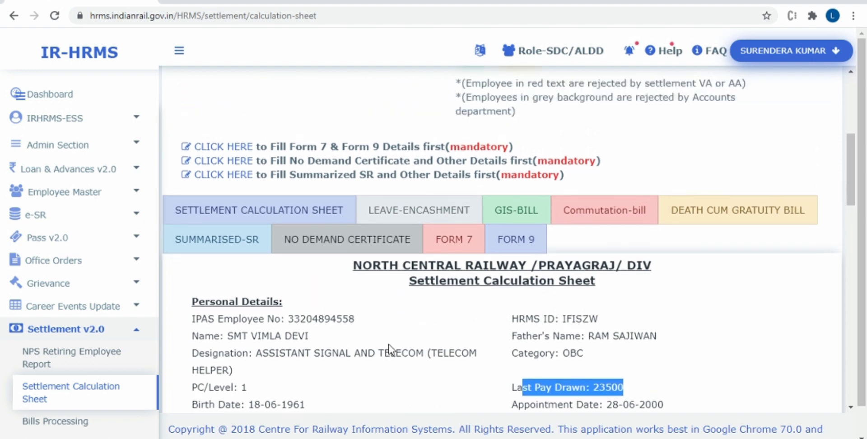
pyautogui.click(228, 180)
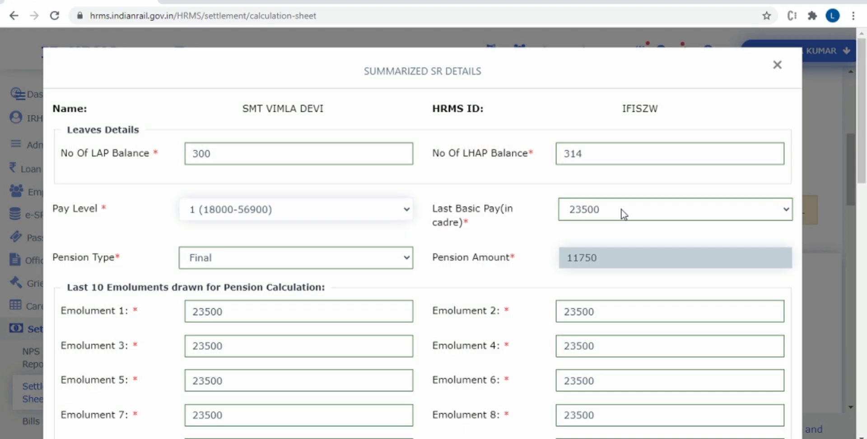
pyautogui.click(620, 209)
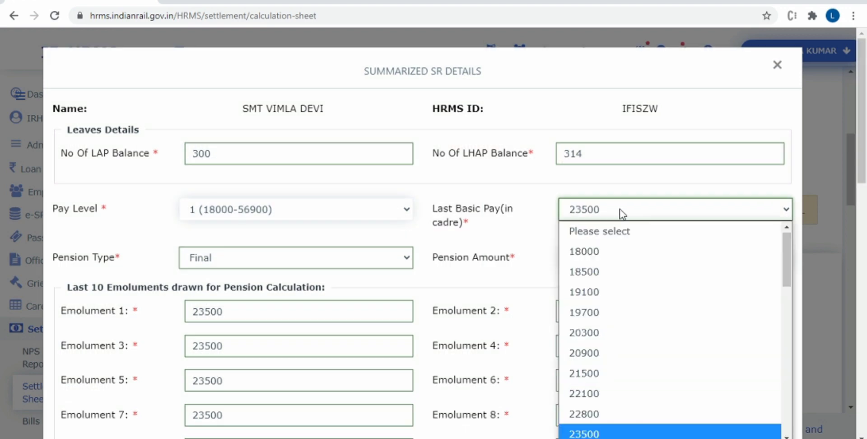
pyautogui.scroll(-5, 586, 374)
pyautogui.click(582, 362)
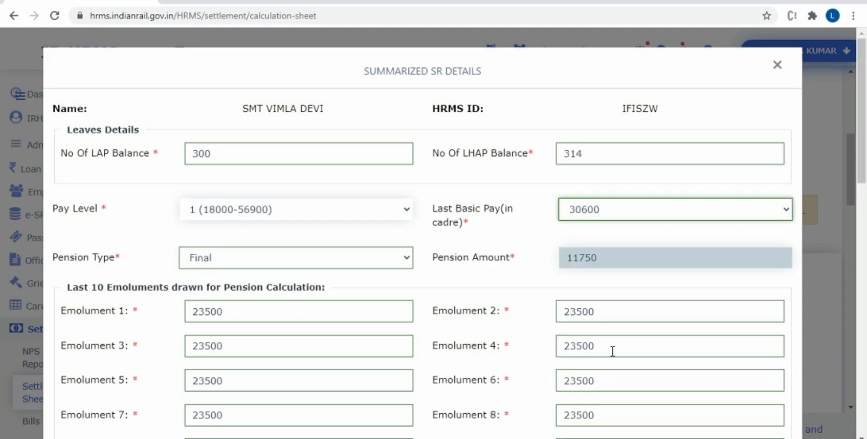
pyautogui.click(533, 239)
pyautogui.press('Tab')
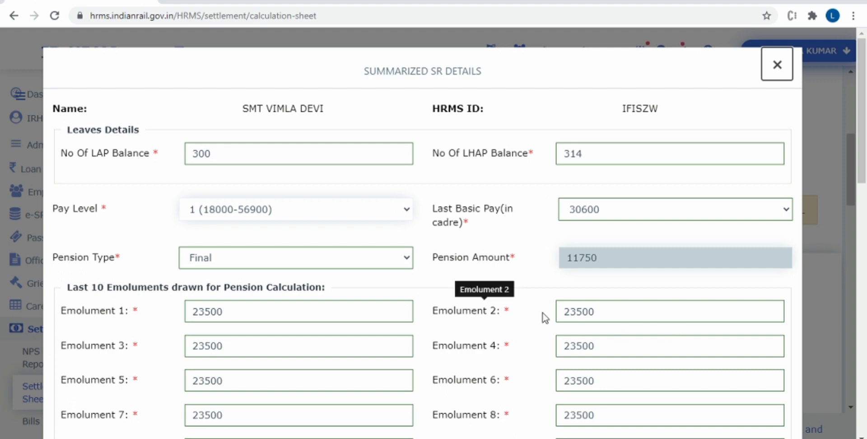
pyautogui.scroll(-10, 544, 317)
pyautogui.scroll(-2, 628, 414)
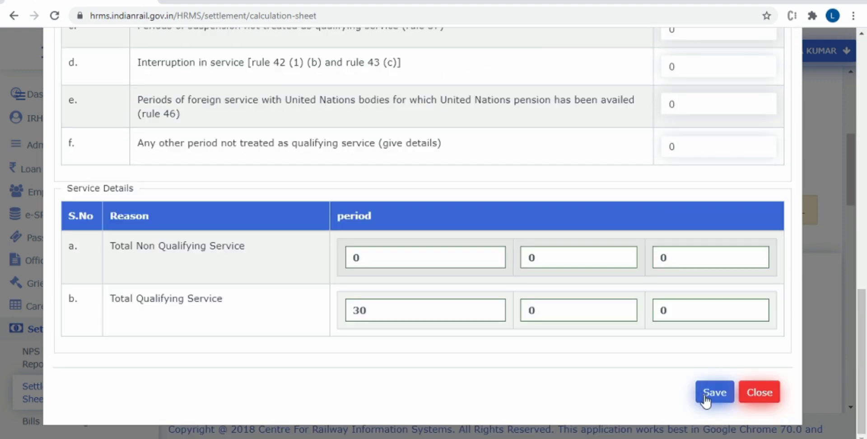
pyautogui.click(712, 398)
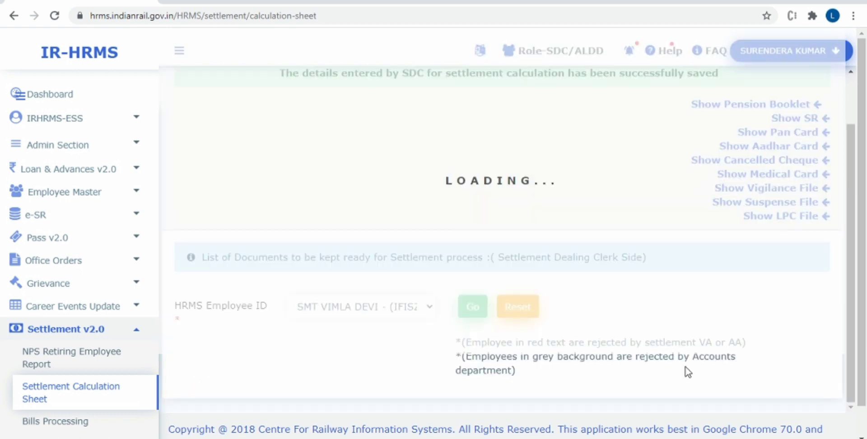
# Review the personal details on the calculation sheet and look through the reopened Summarized SR details before closing them.
pyautogui.scroll(-2, 595, 307)
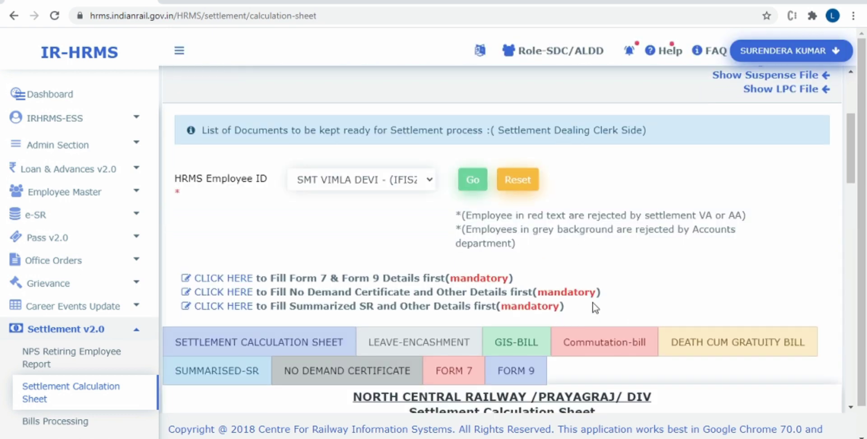
pyautogui.scroll(-4, 592, 302)
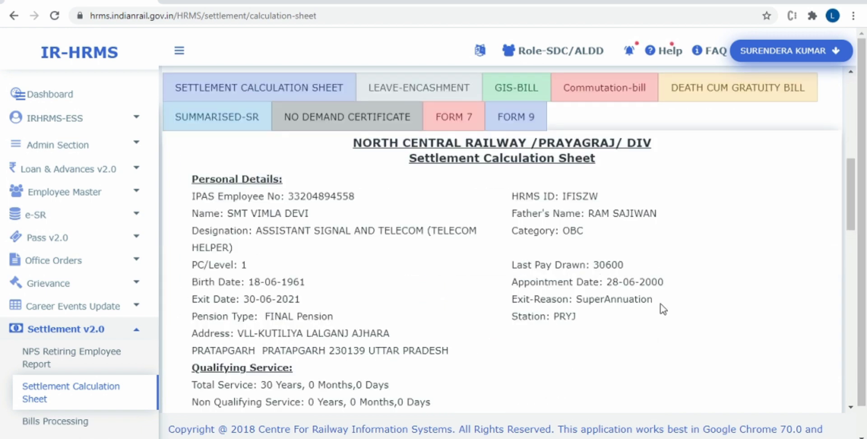
pyautogui.scroll(2, 661, 304)
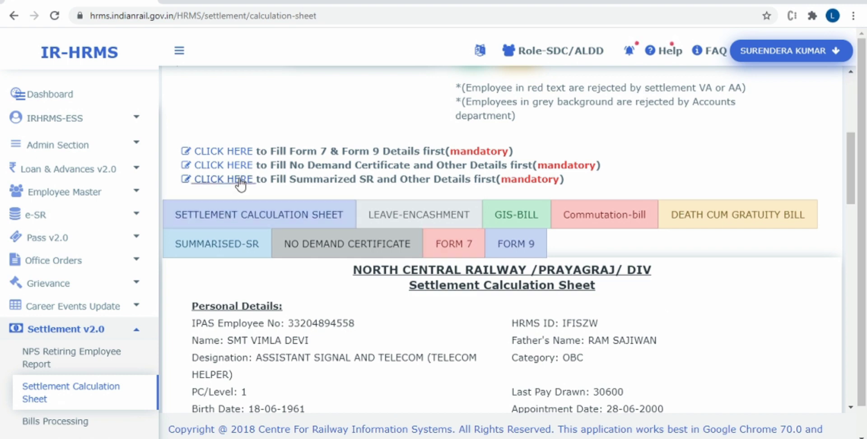
pyautogui.click(341, 208)
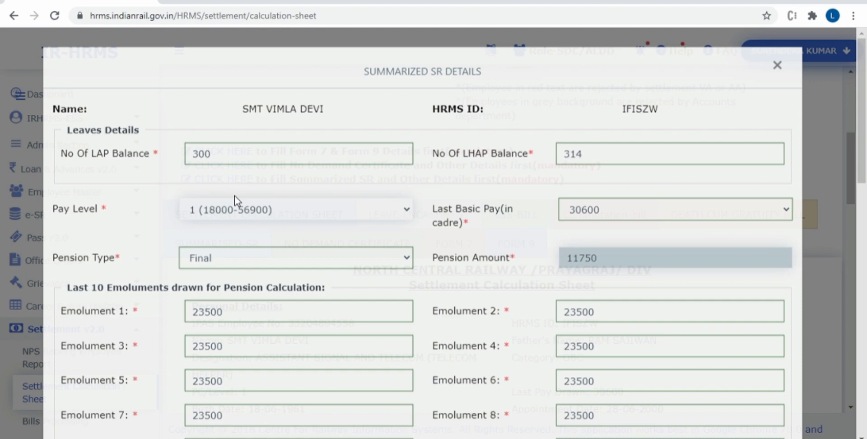
pyautogui.scroll(-5, 500, 366)
pyautogui.scroll(-4, 500, 366)
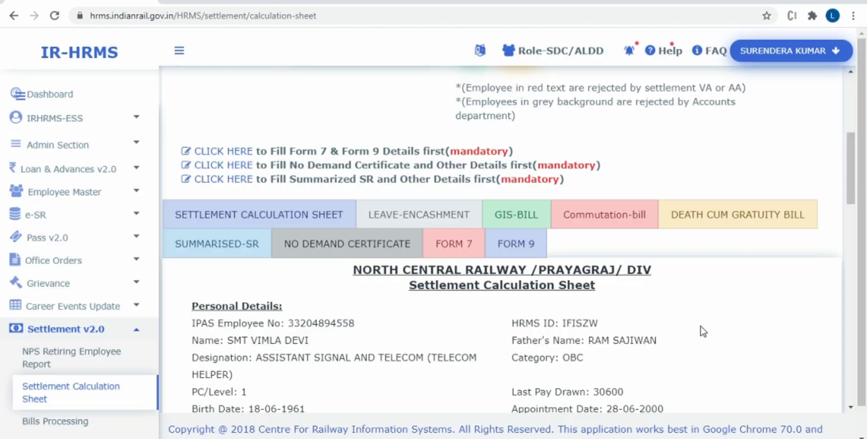
# View the employee's Leave Encashment bill and Commutation Bill.
pyautogui.click(420, 215)
pyautogui.scroll(-1, 515, 216)
pyautogui.click(605, 153)
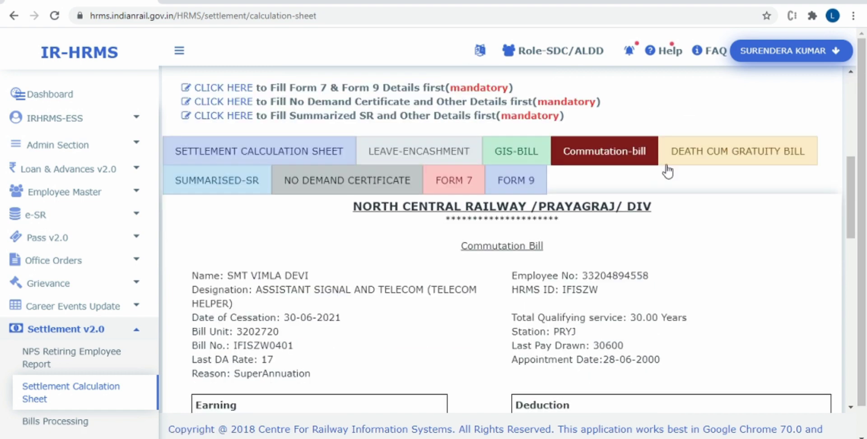
# View the Death cum Gratuity Bill and review the Summarized SR return note and the remarks fields below it.
pyautogui.click(699, 158)
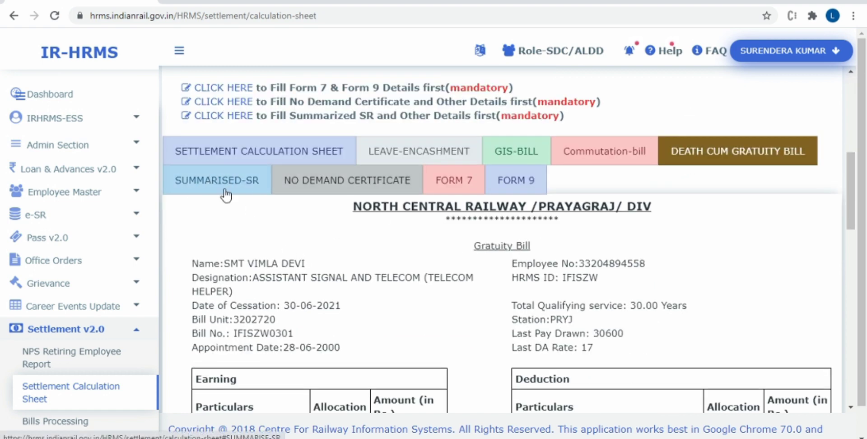
pyautogui.scroll(-15, 442, 298)
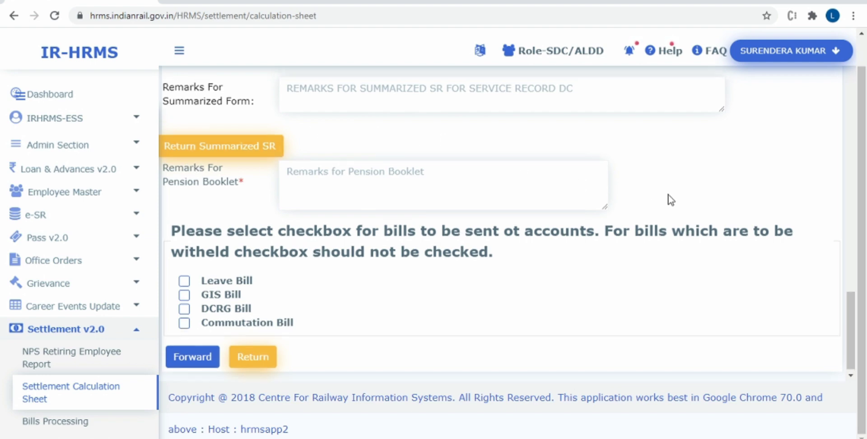
pyautogui.scroll(1, 671, 200)
pyautogui.scroll(-1, 267, 282)
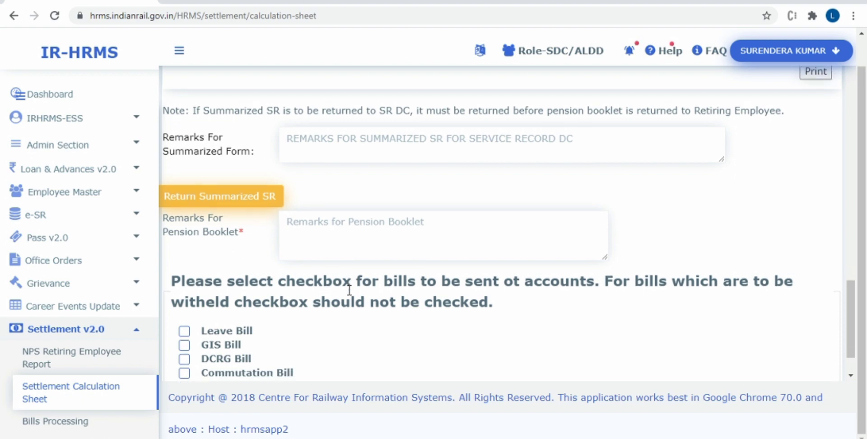
pyautogui.click(342, 173)
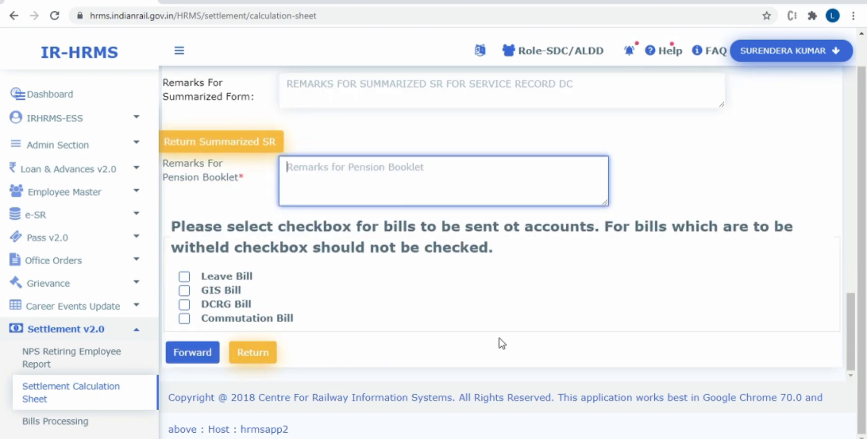
pyautogui.scroll(2, 648, 270)
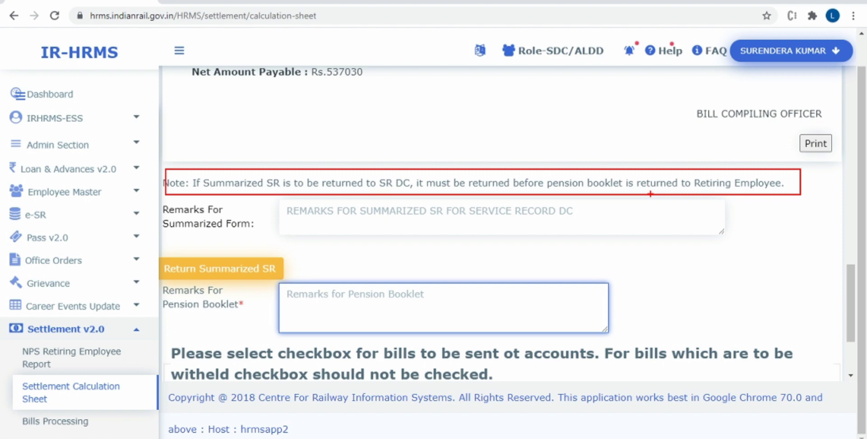
pyautogui.press('Escape')
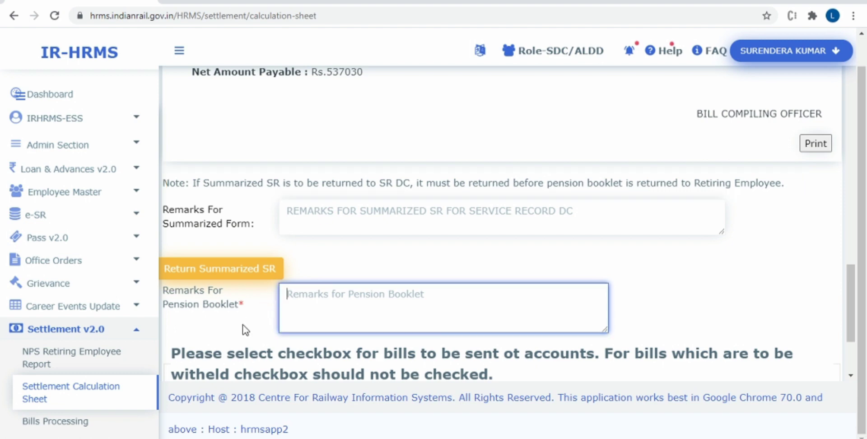
pyautogui.scroll(-3, 244, 329)
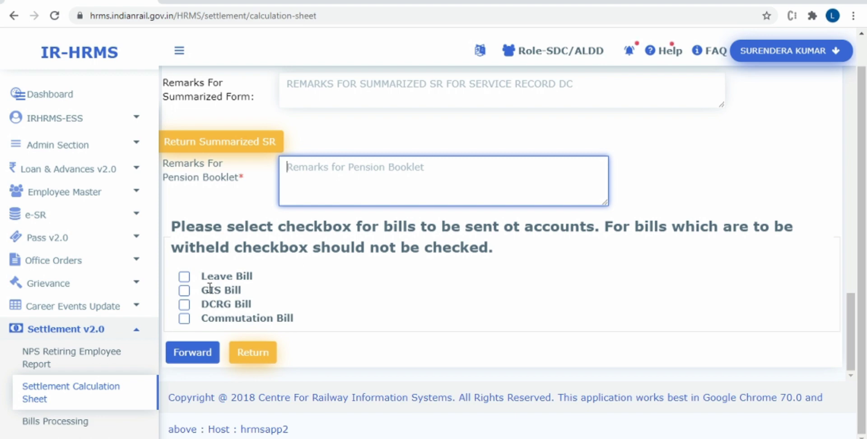
pyautogui.click(185, 275)
pyautogui.click(184, 290)
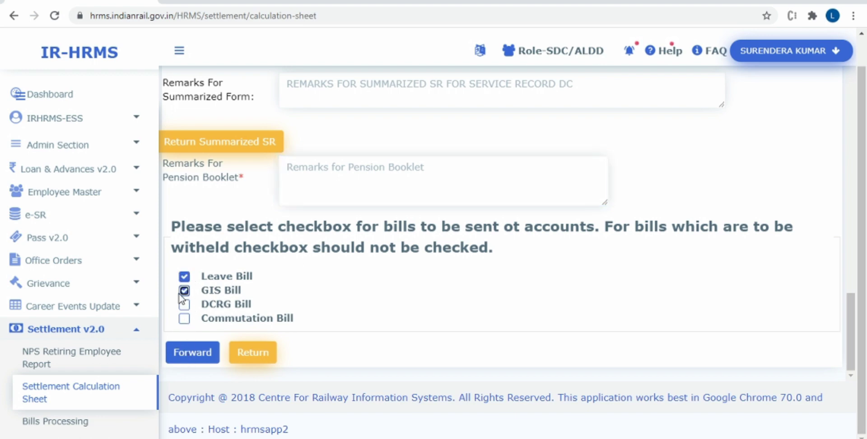
pyautogui.click(183, 276)
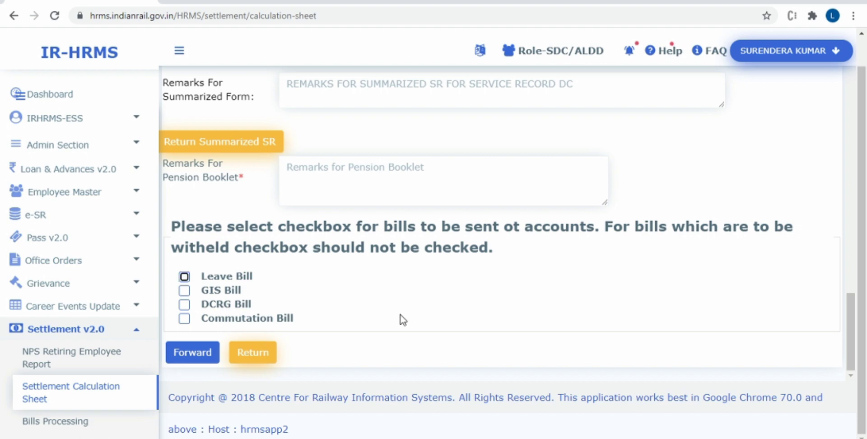